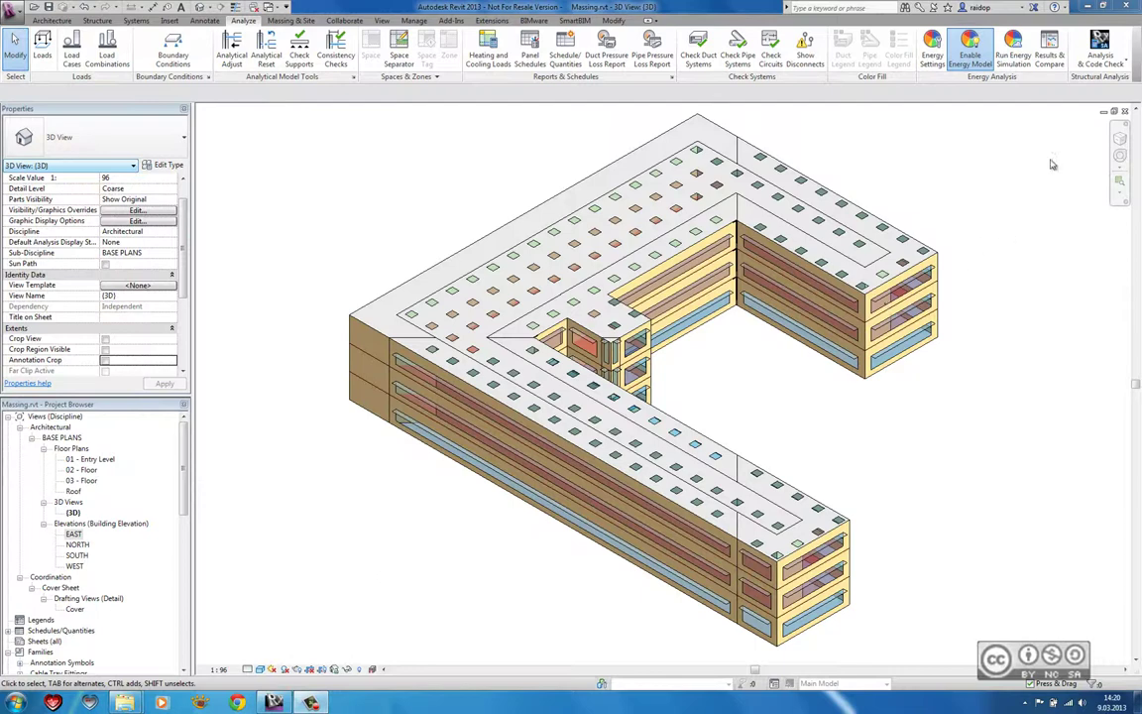
# Step: Export the Tallinn (U=0.22) energy report to the Desktop as Massing Tallinn (U=0.22).pdf
pyautogui.click(1050, 41)
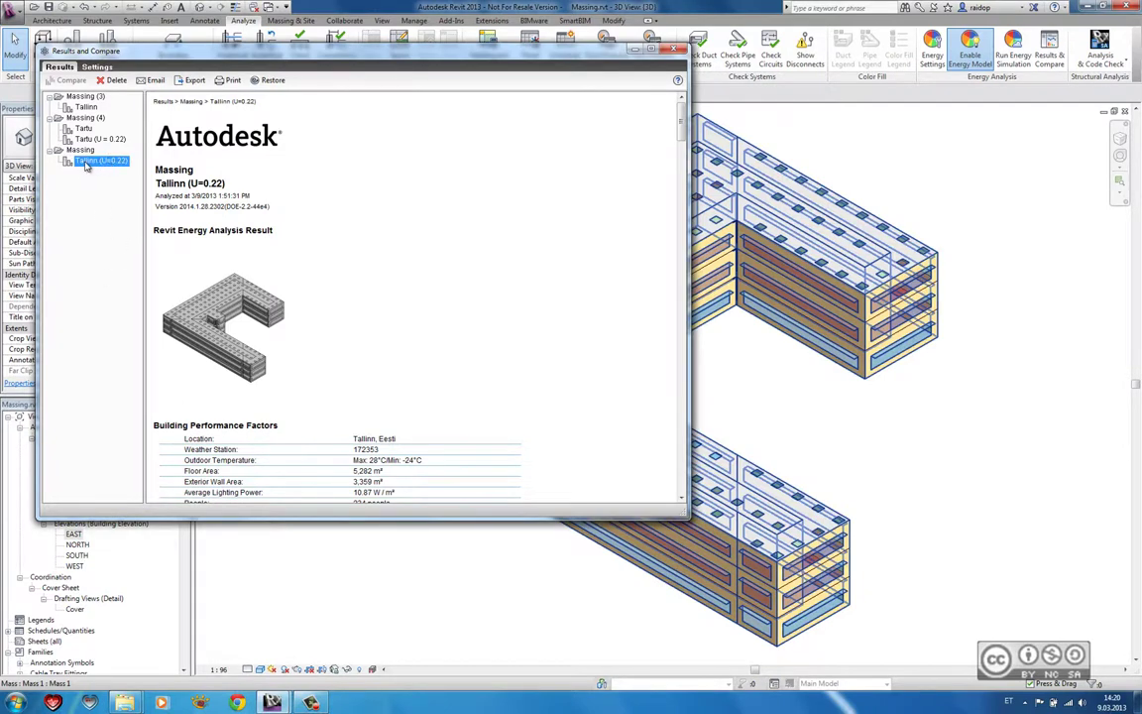
pyautogui.click(174, 80)
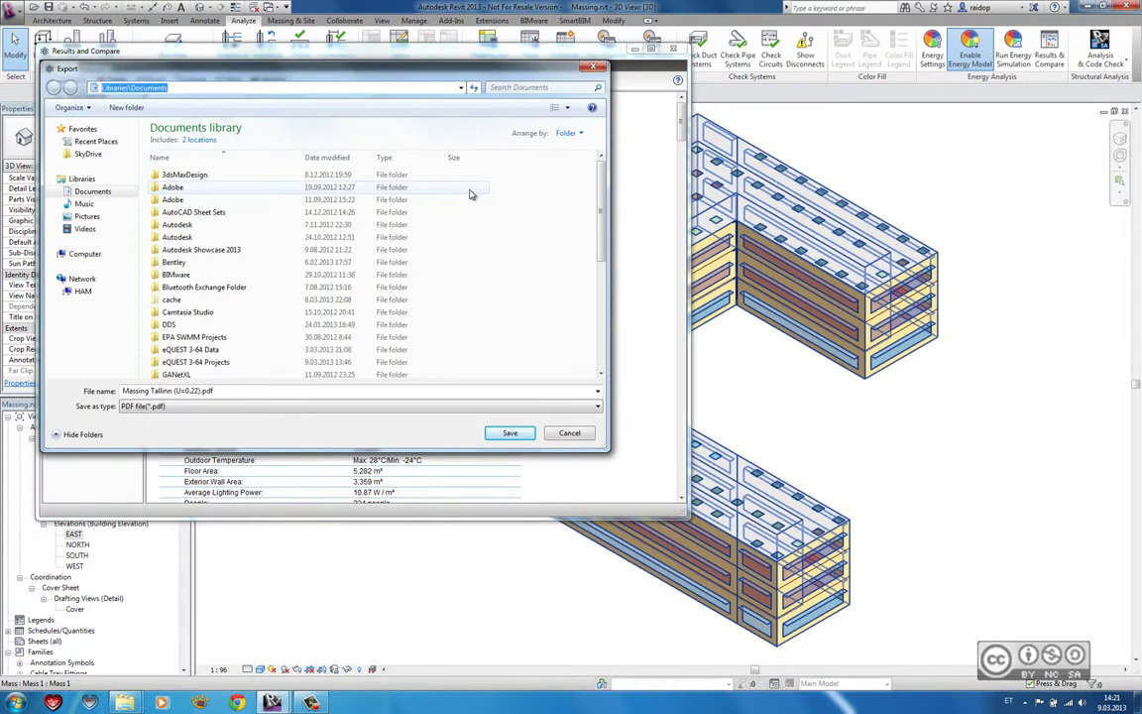
pyautogui.click(461, 90)
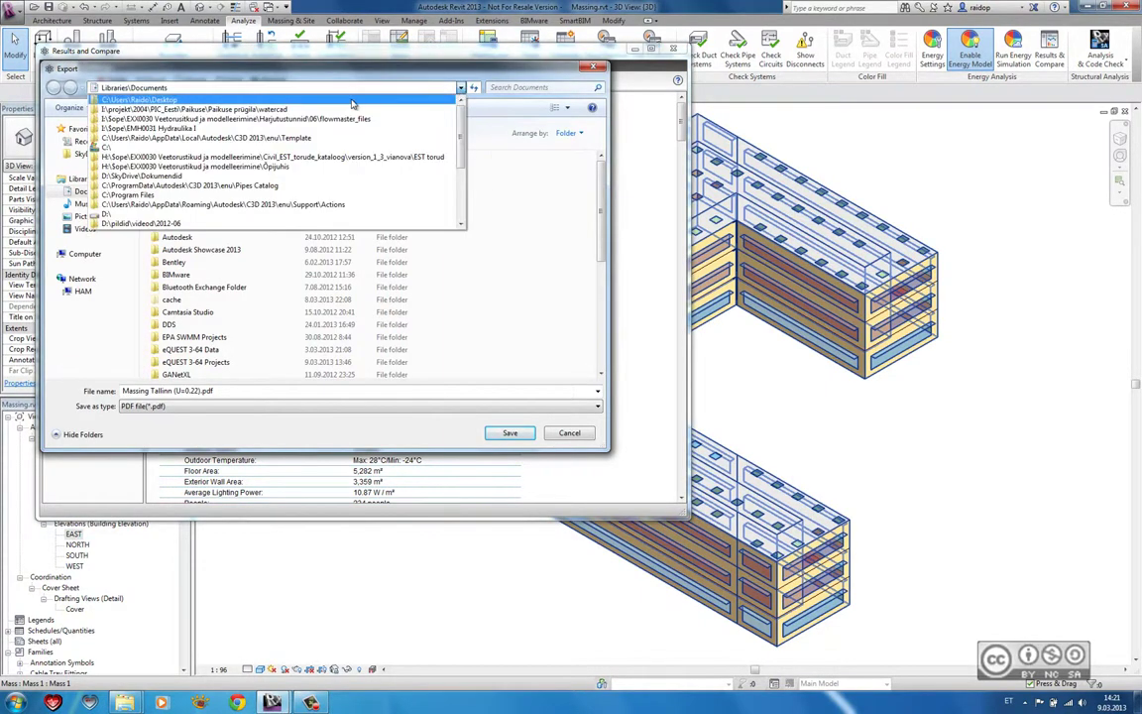
pyautogui.click(255, 101)
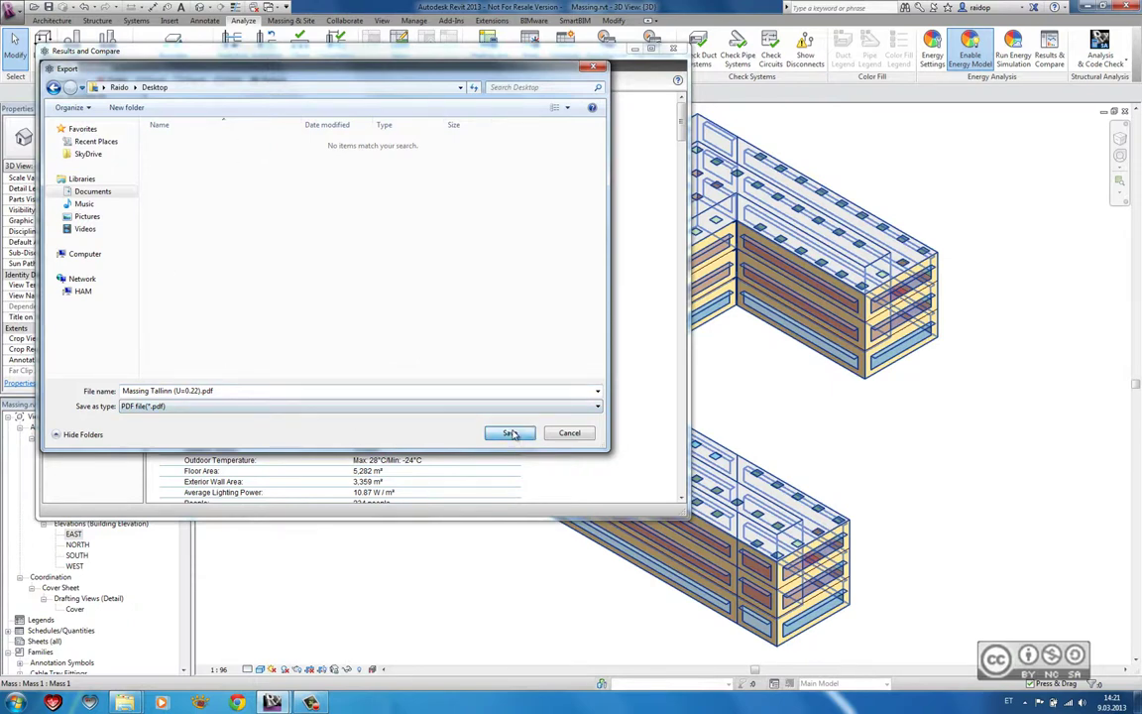
pyautogui.press('Return')
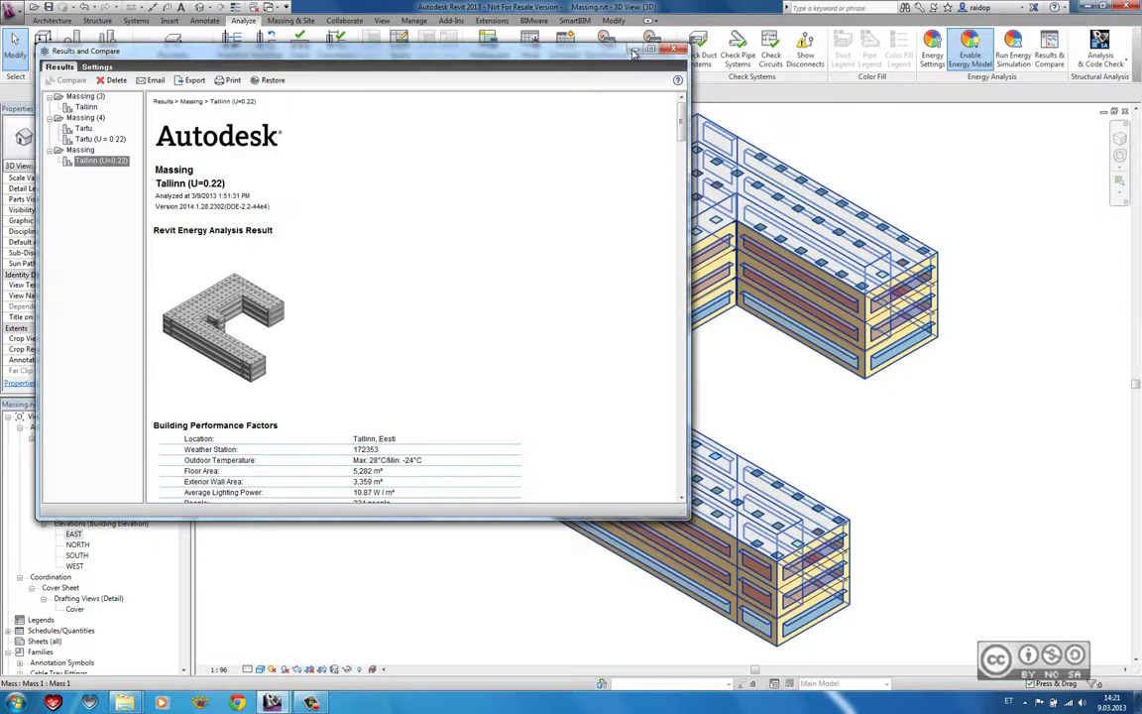
pyautogui.click(674, 48)
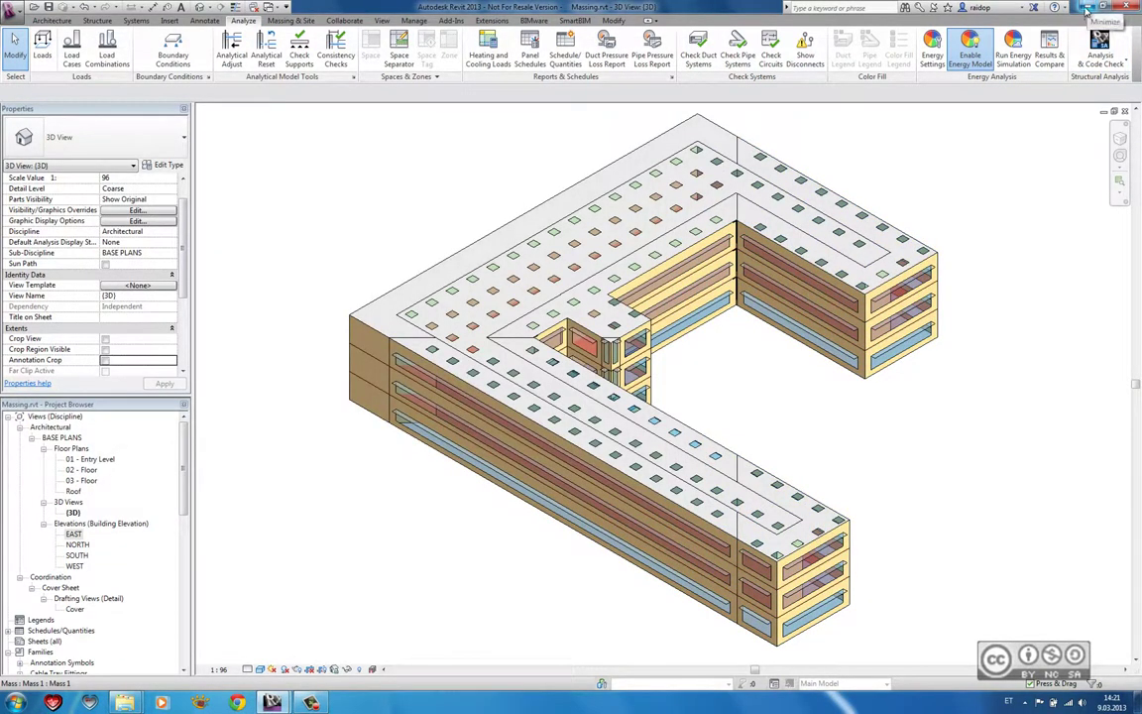
# Step: Open Massing Tallinn (U=0.22).pdf, page through the 7-page report, return to page 1 and close Acrobat
pyautogui.click(1088, 6)
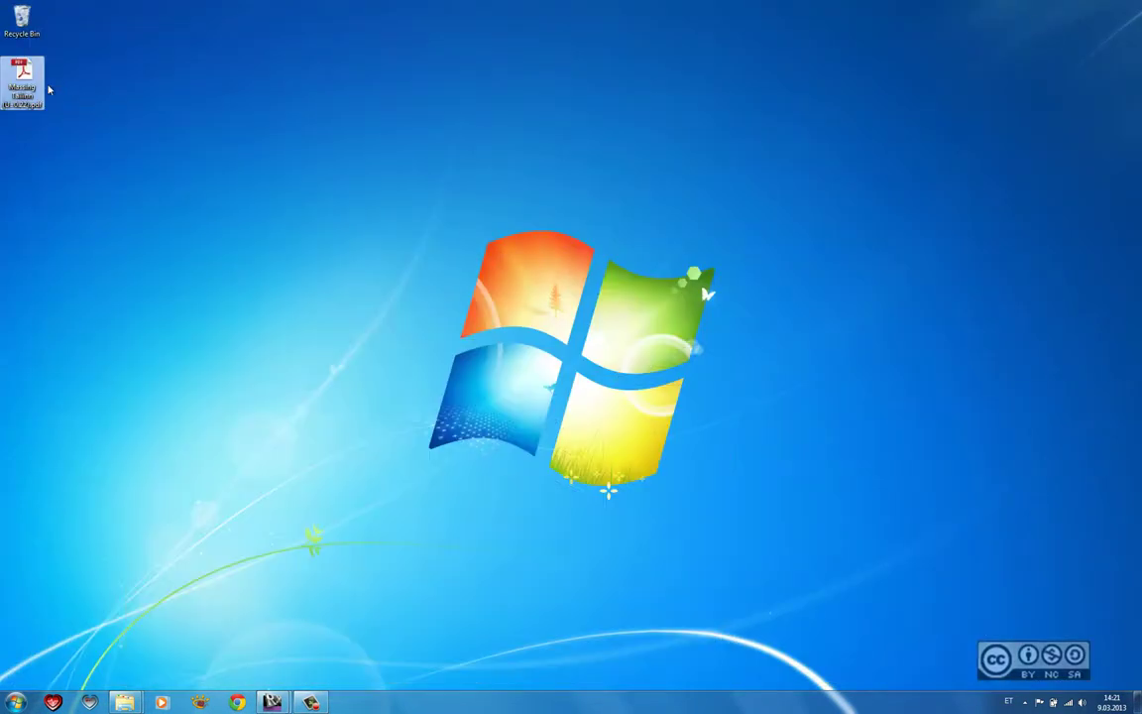
pyautogui.doubleClick(40, 88)
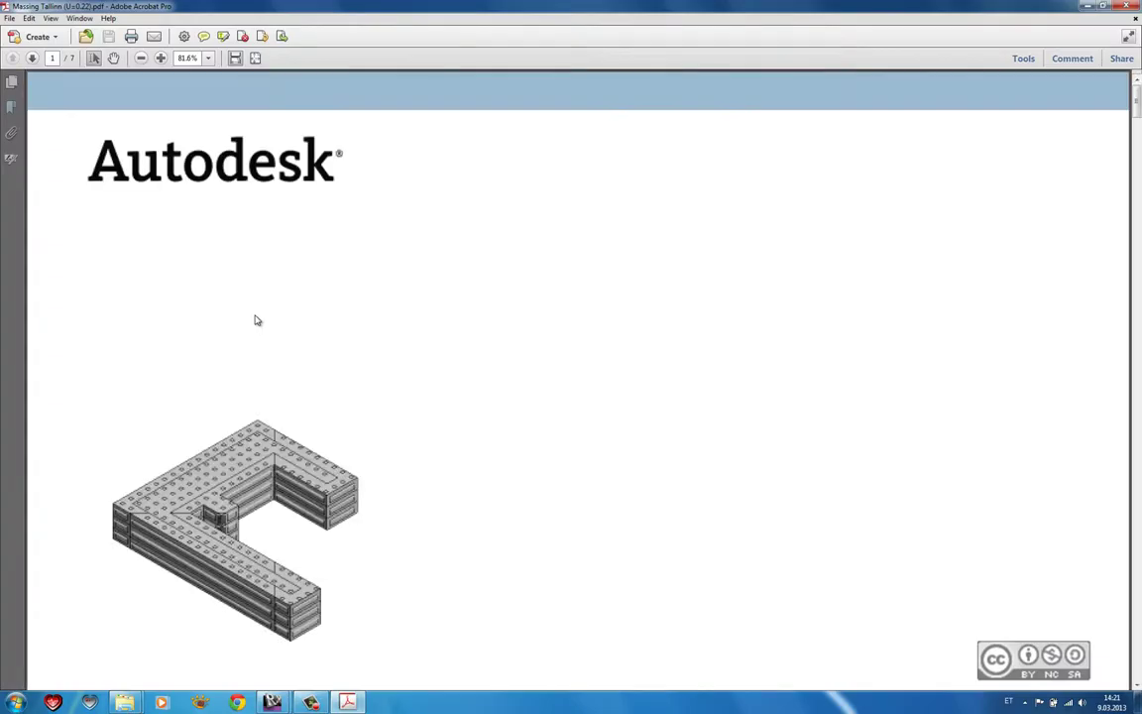
pyautogui.scroll(-2, 382, 369)
pyautogui.keyDown('ctrl'); pyautogui.scroll(-1, 382, 369); pyautogui.keyUp('ctrl')
pyautogui.keyDown('ctrl'); pyautogui.scroll(-1, 396, 377); pyautogui.keyUp('ctrl')
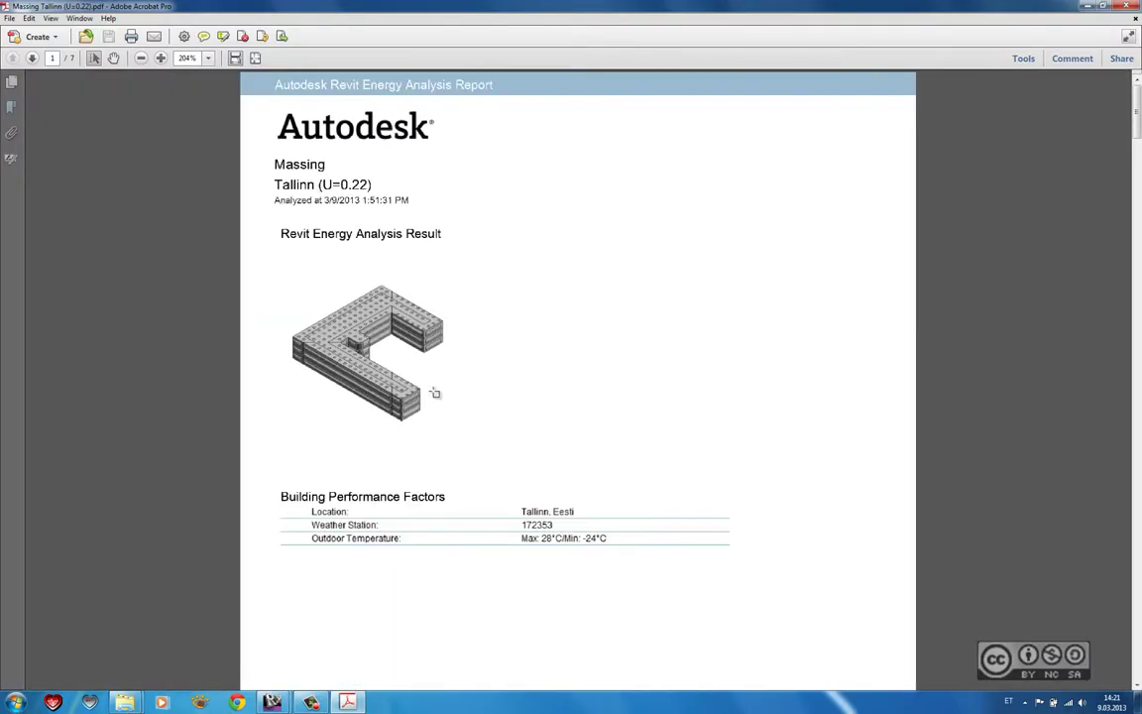
pyautogui.scroll(-1, 485, 394)
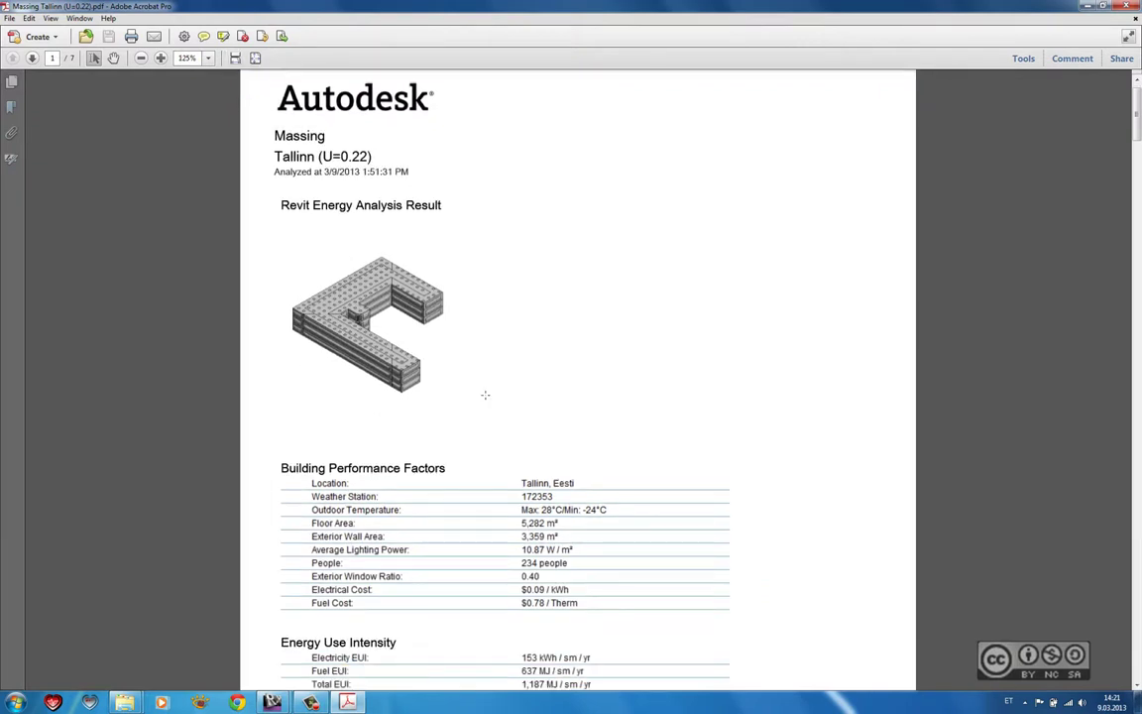
pyautogui.scroll(-5, 823, 246)
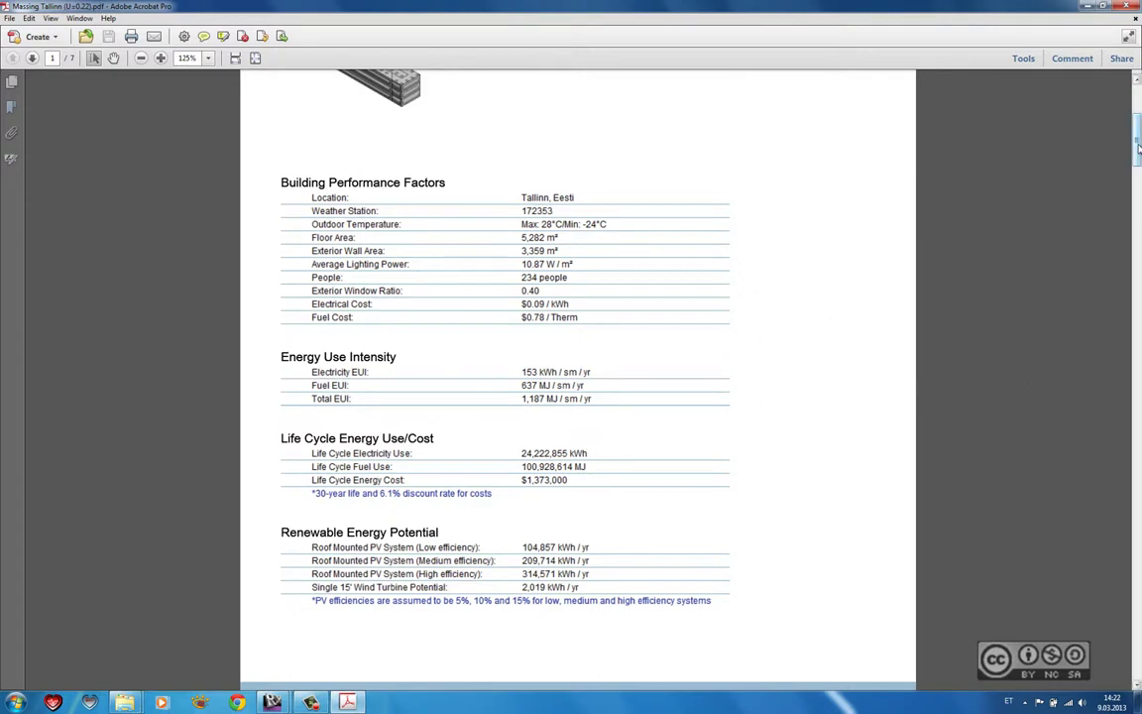
pyautogui.moveTo(1138, 146)
pyautogui.mouseDown()
pyautogui.moveTo(1139, 379)
pyautogui.moveTo(1138, 337)
pyautogui.mouseUp()
pyautogui.press('Home')
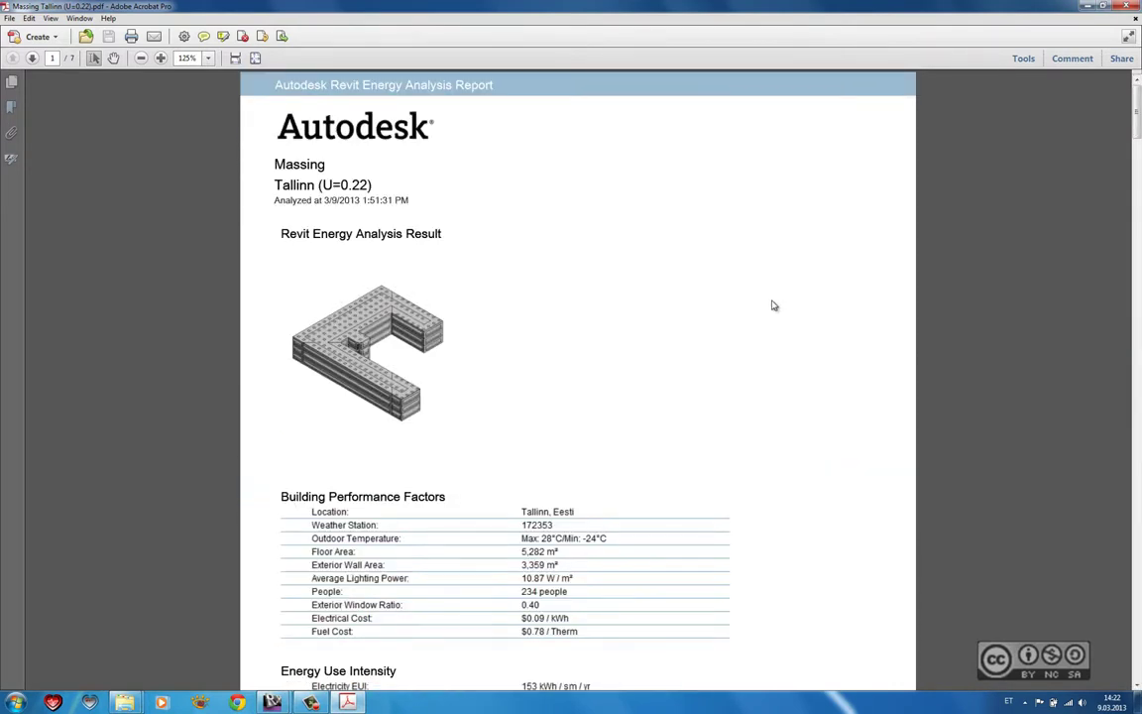
pyautogui.click(1126, 6)
pyautogui.moveTo(272, 702)
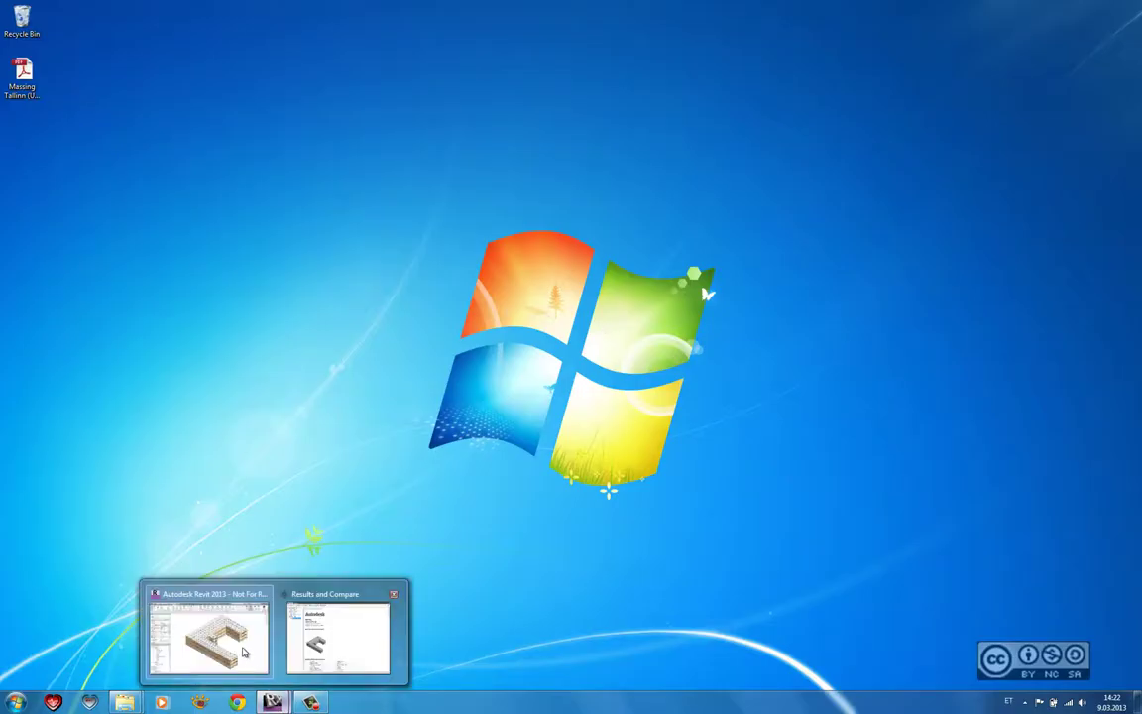
# Step: Re-export the Tallinn results as DOE2 file Massing Tallinn (U=0.22).inp on the Desktop
pyautogui.click(222, 590)
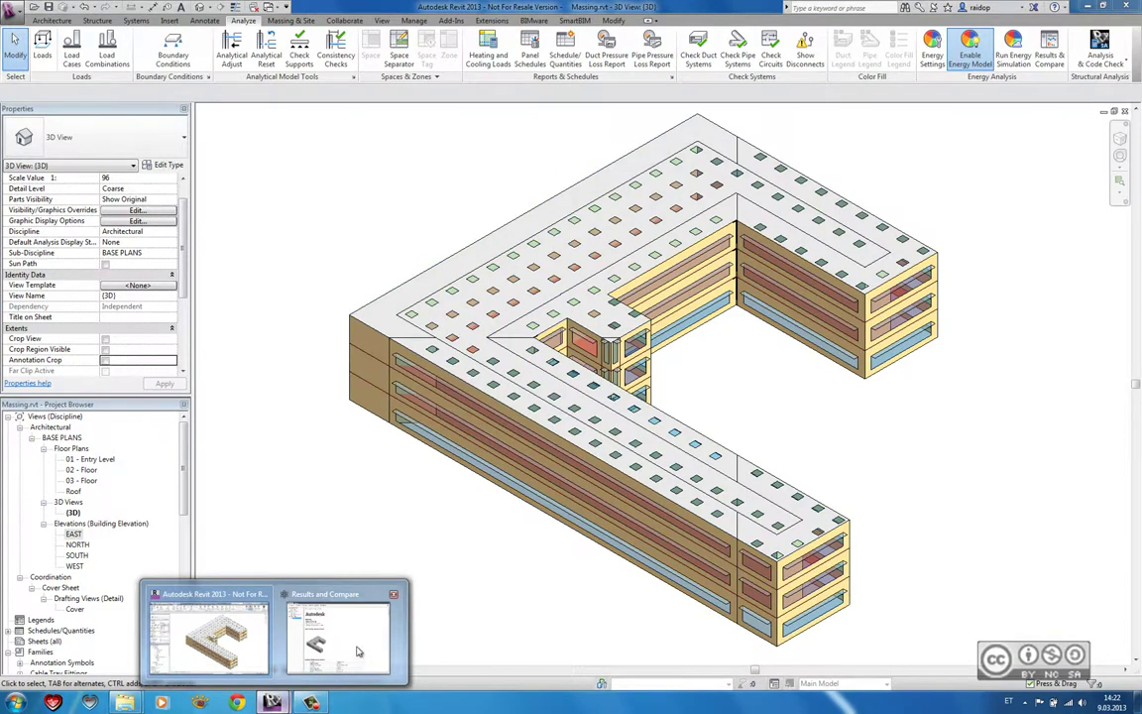
pyautogui.click(309, 591)
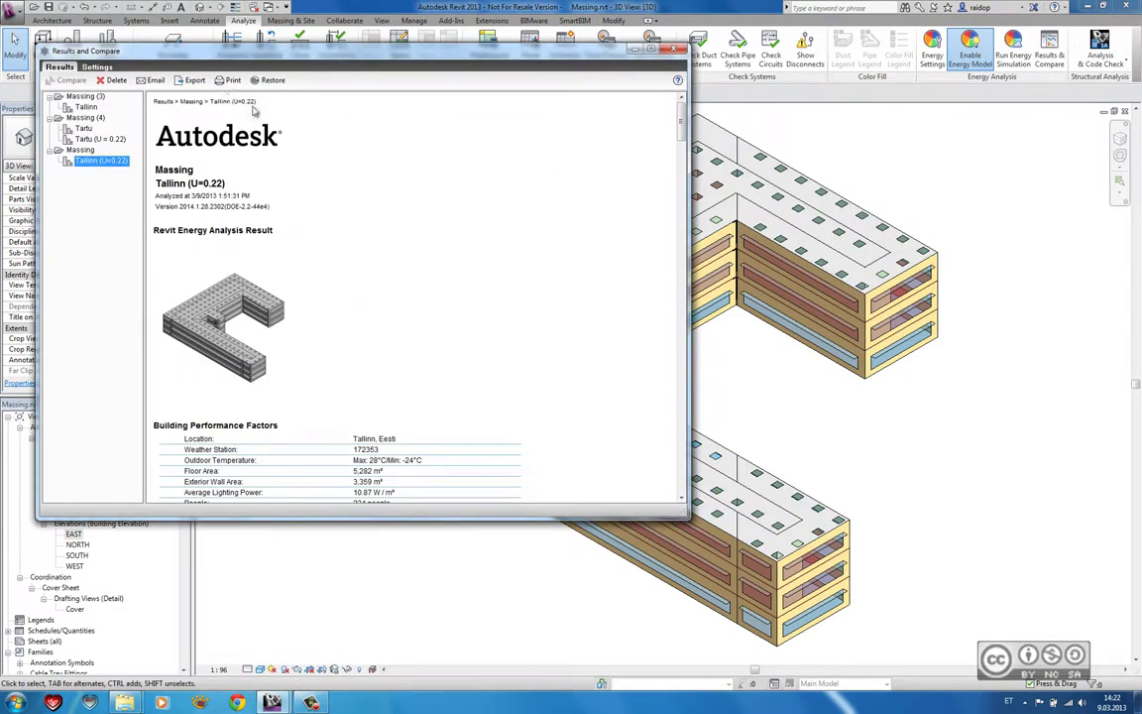
pyautogui.click(192, 79)
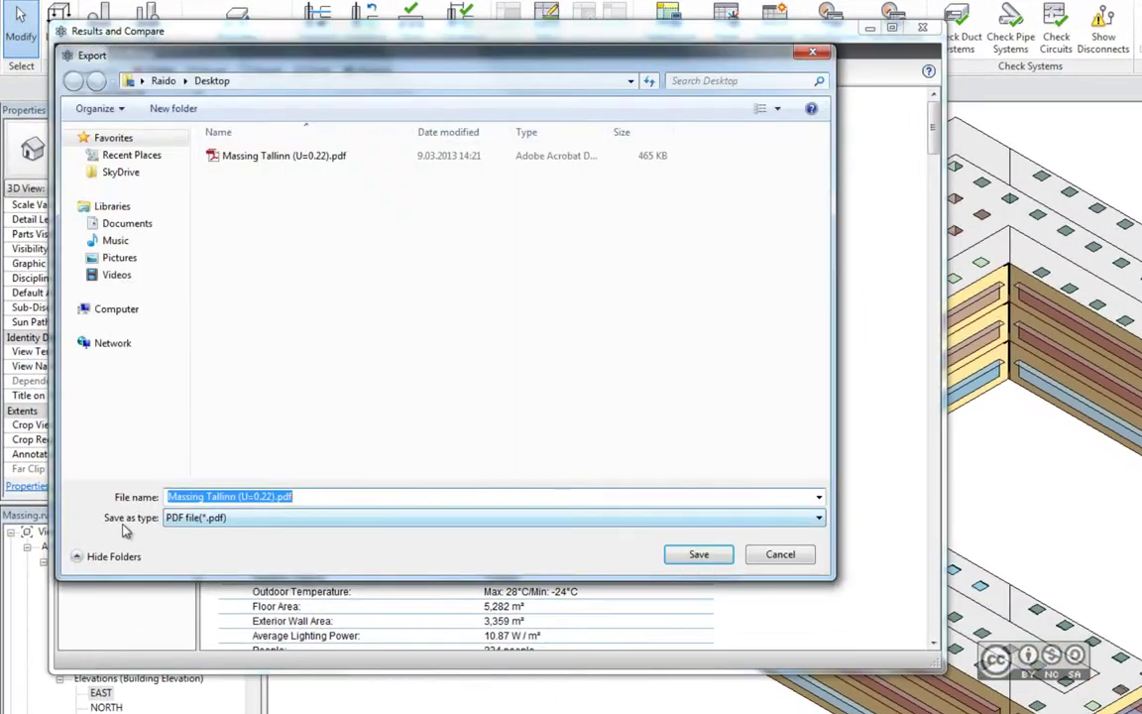
pyautogui.click(259, 518)
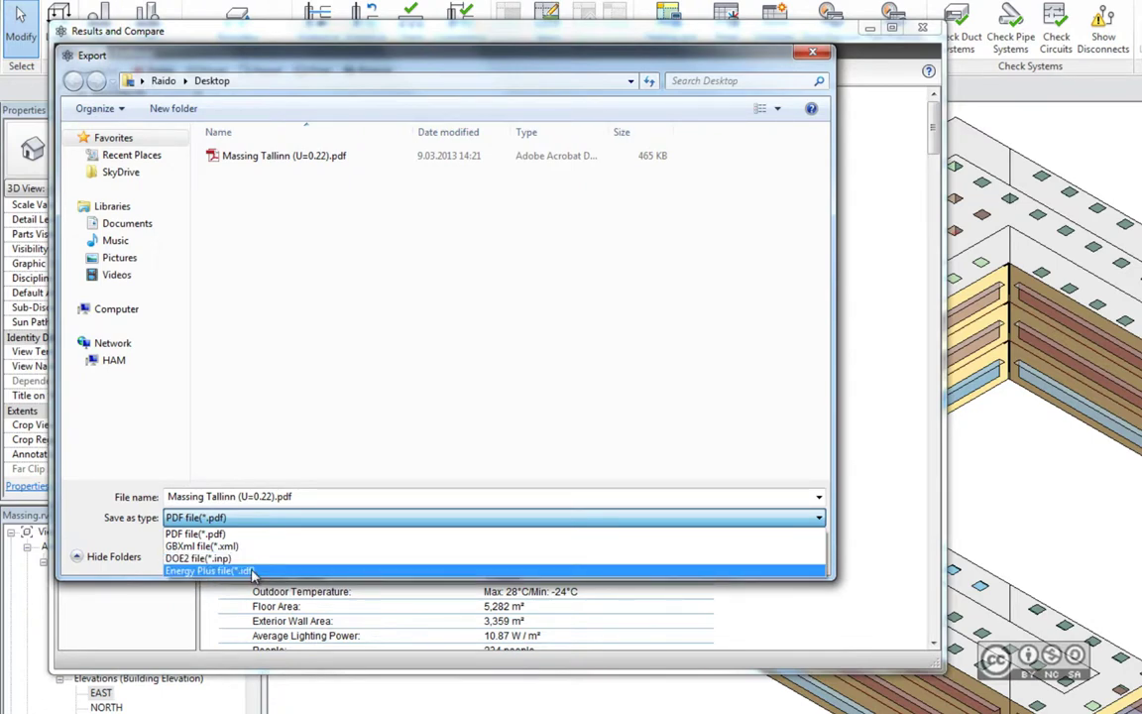
pyautogui.click(179, 560)
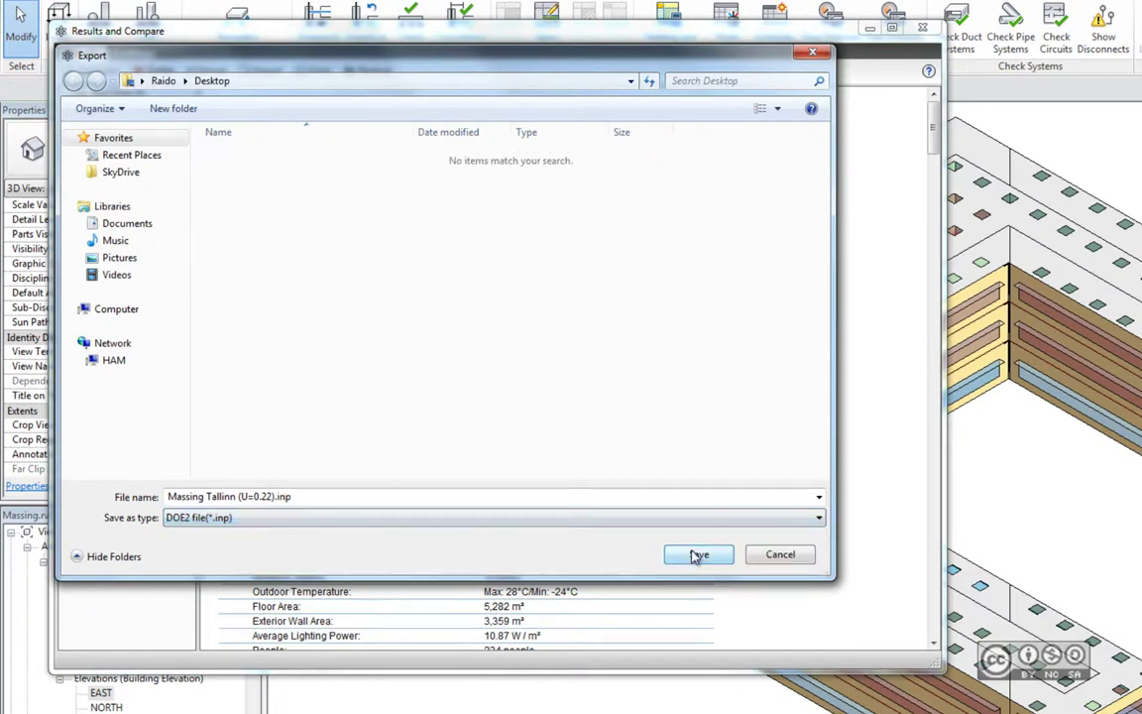
pyautogui.click(682, 556)
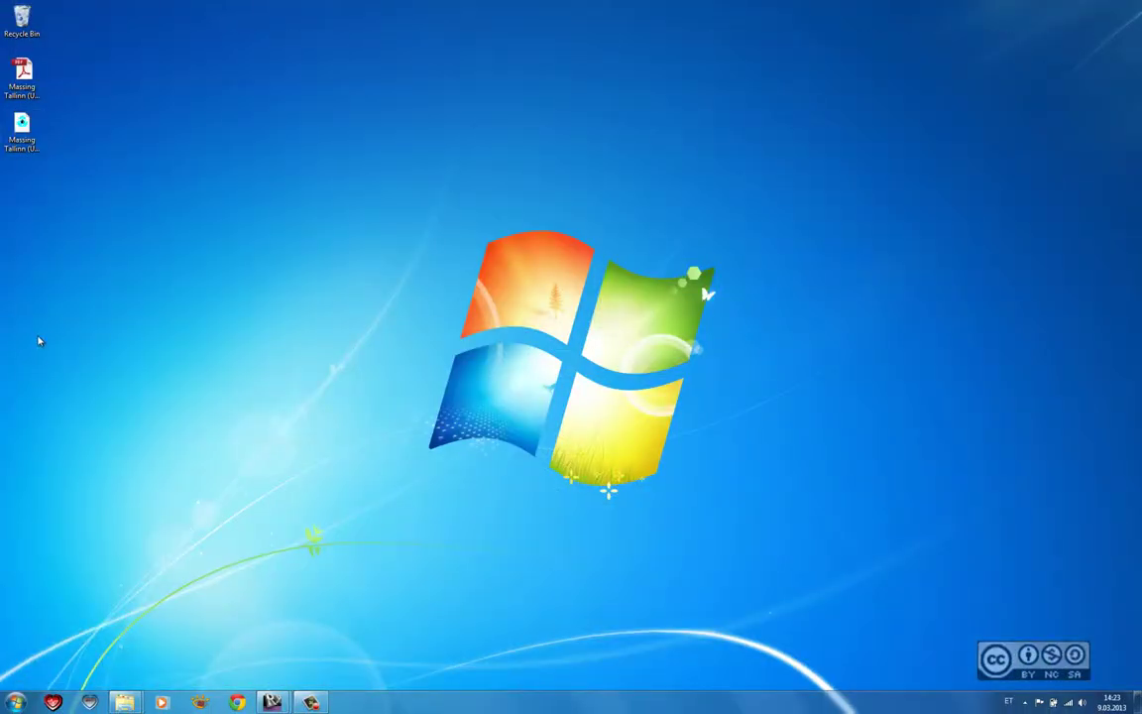
pyautogui.press('super')
# Step: Launch eQUEST and create Project 3 with the Design Development Wizard, continuing to the navigator
pyautogui.click(40, 645)
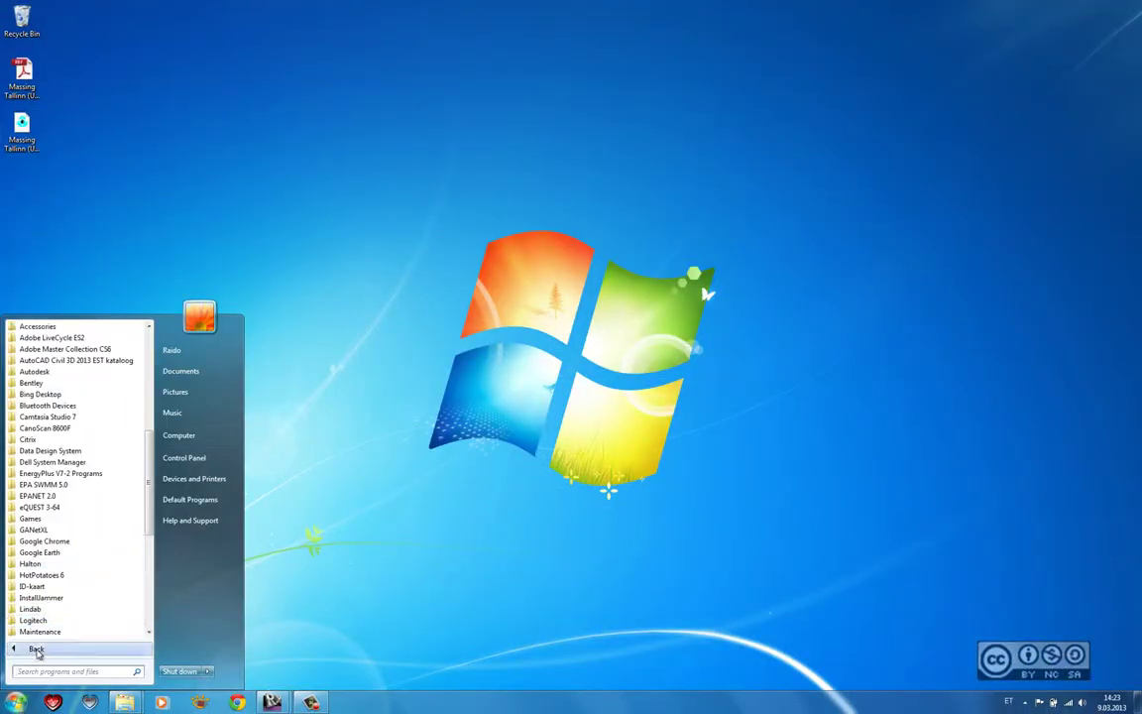
pyautogui.click(35, 508)
pyautogui.click(49, 517)
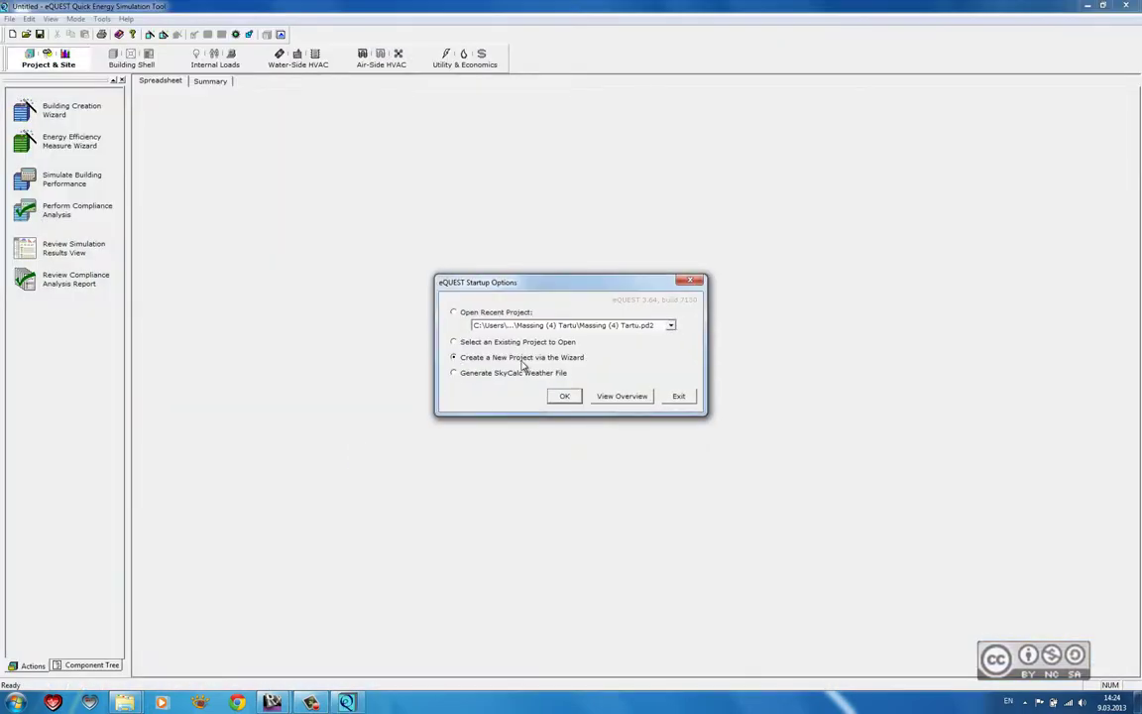
pyautogui.click(564, 396)
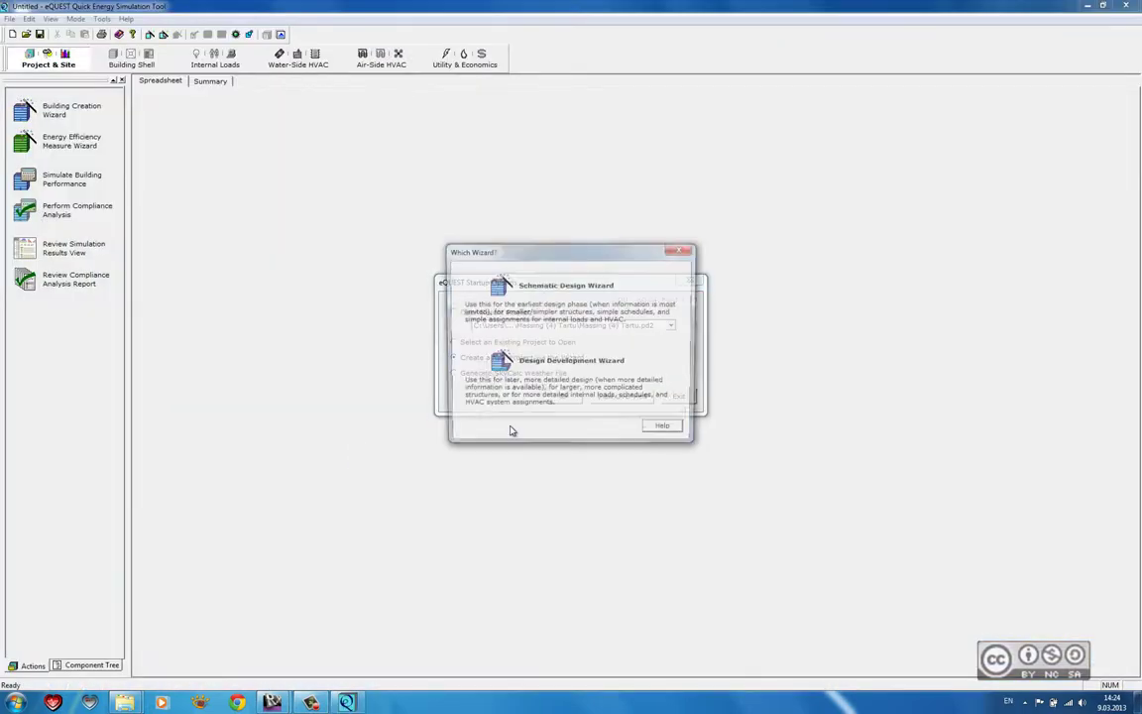
pyautogui.click(535, 360)
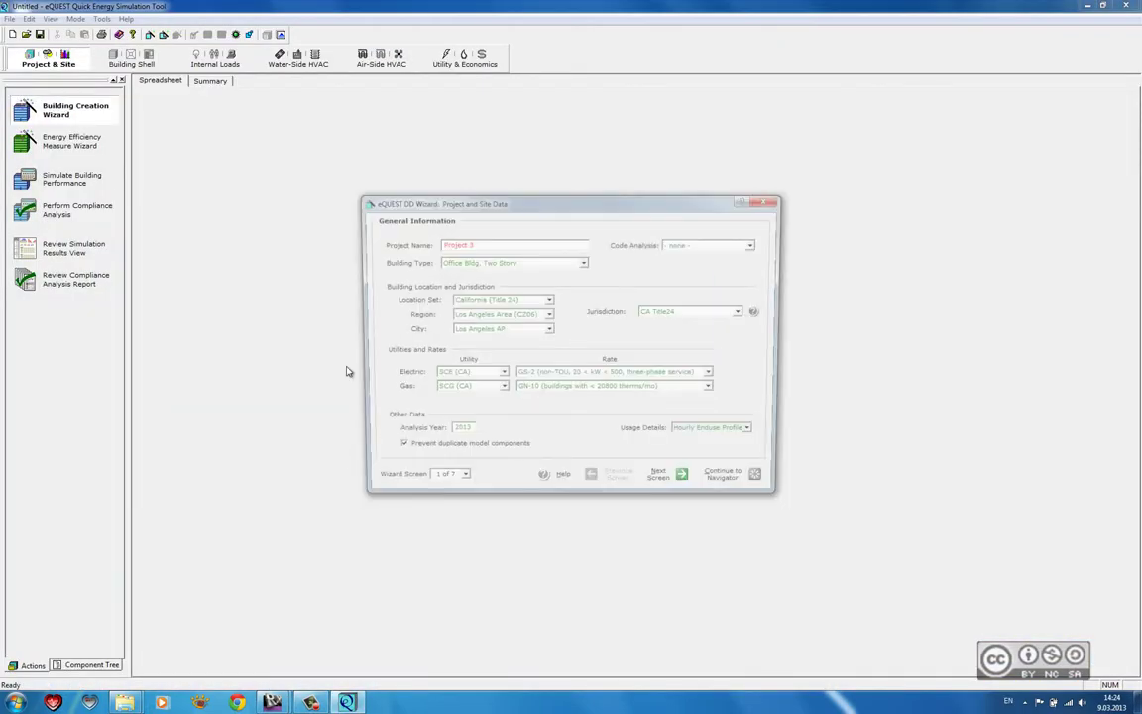
pyautogui.click(730, 481)
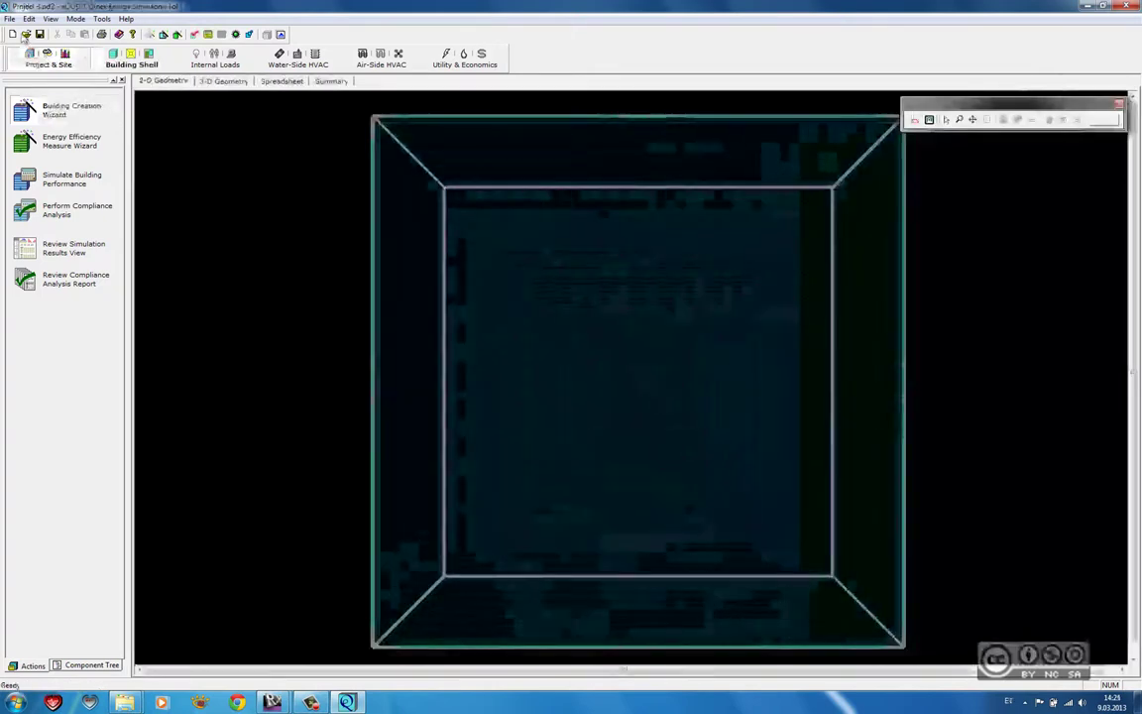
# Step: Open Massing Tallinn (U=0.22).inp from the Desktop as a DOE-2.2 BDL input and create the project
pyautogui.click(9, 19)
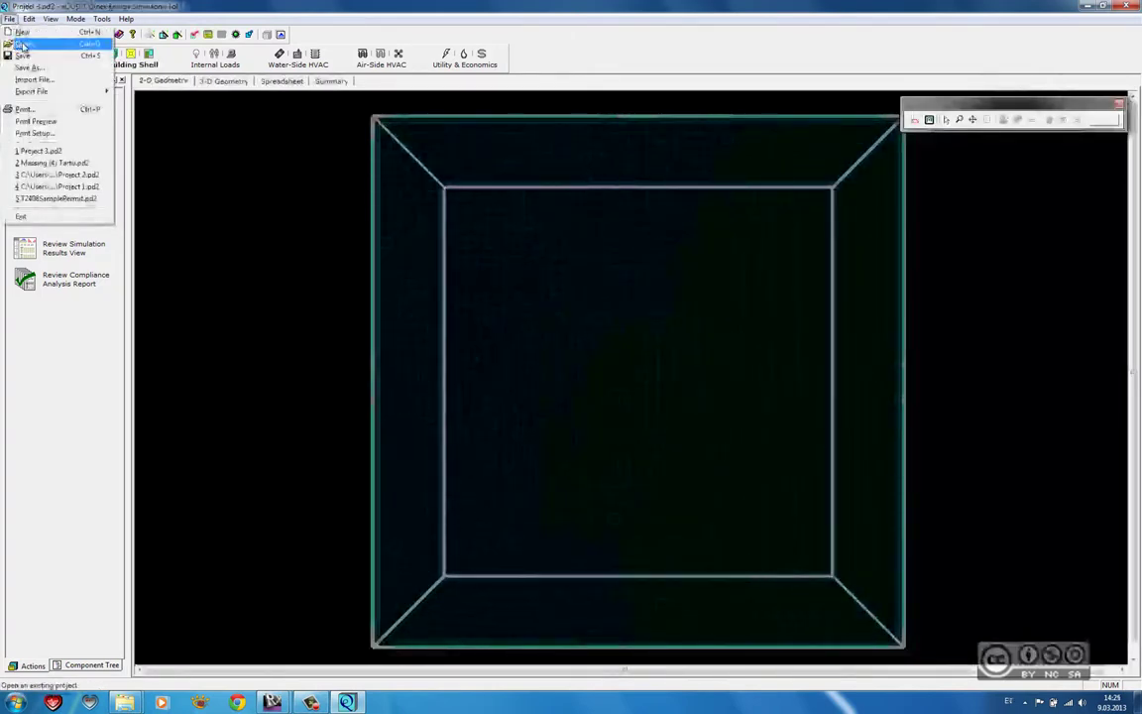
pyautogui.click(22, 43)
pyautogui.click(471, 220)
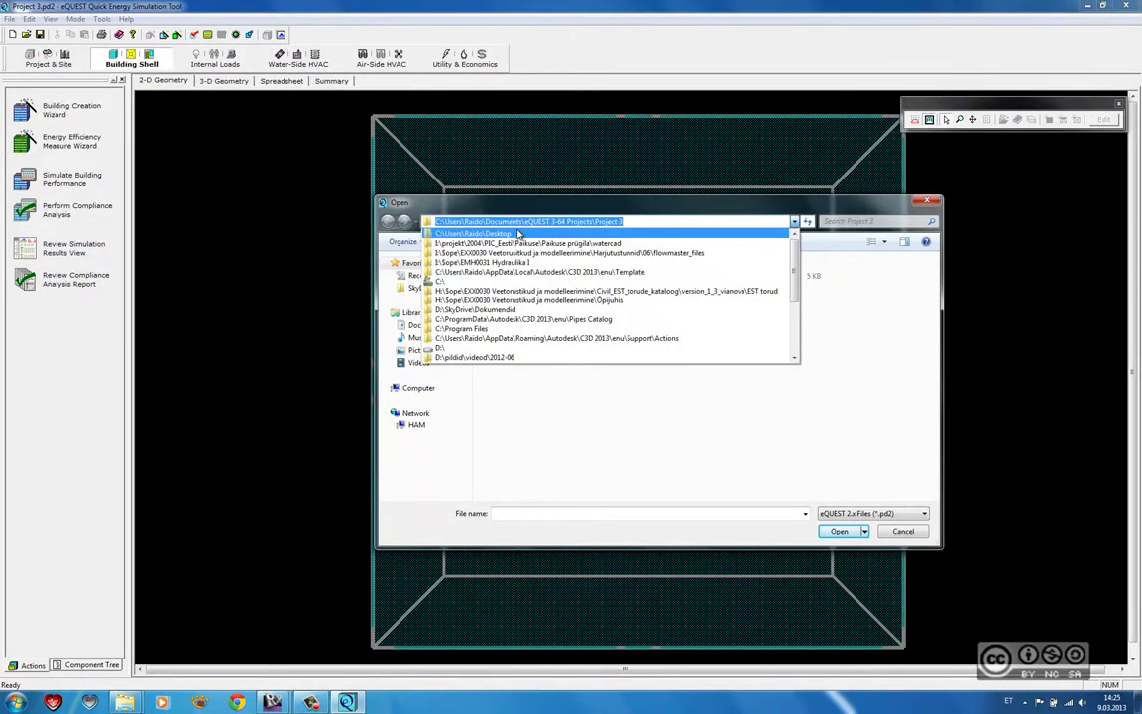
pyautogui.click(862, 513)
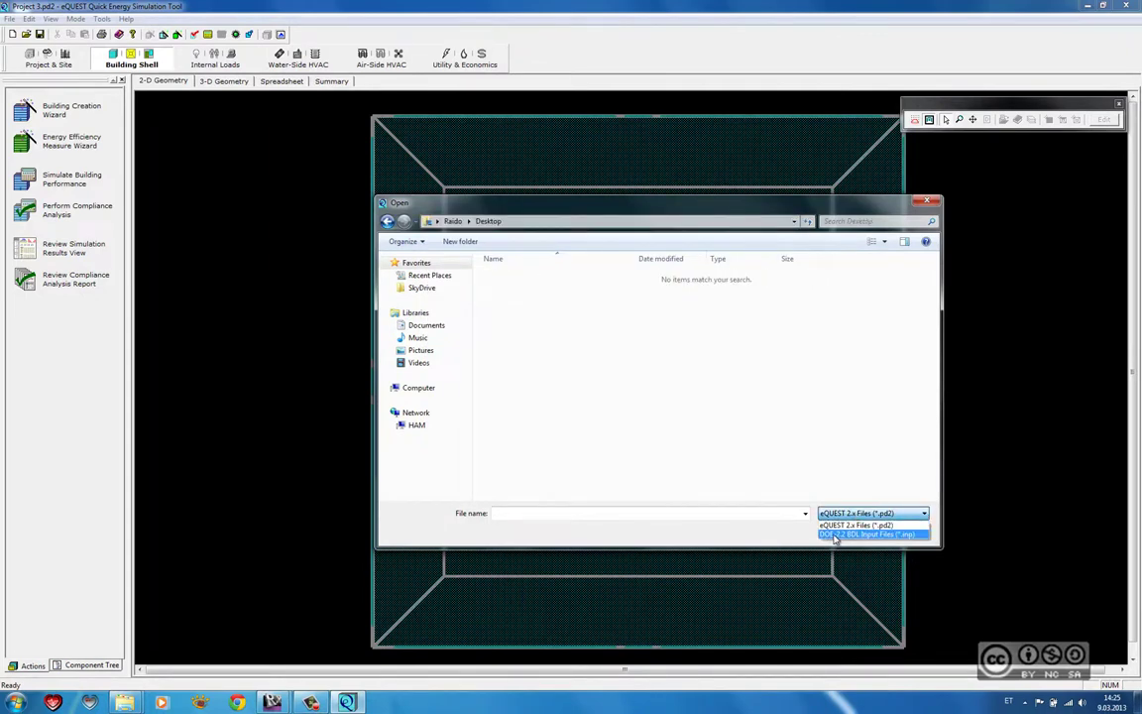
pyautogui.click(831, 535)
pyautogui.click(515, 282)
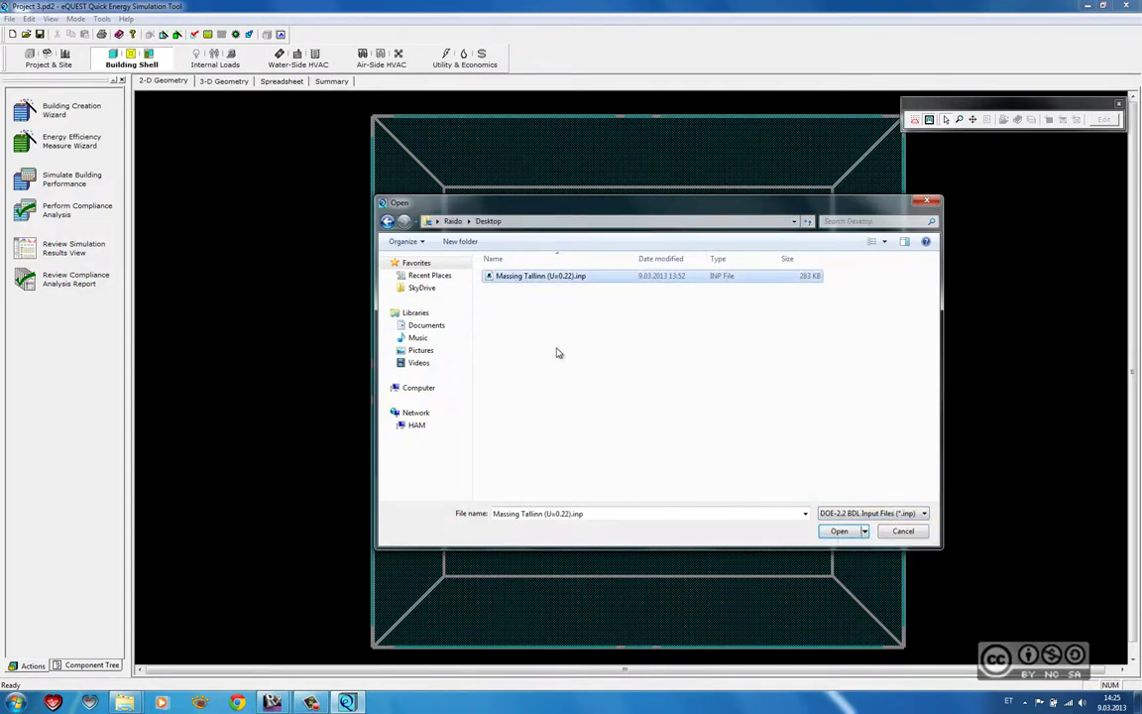
pyautogui.click(839, 531)
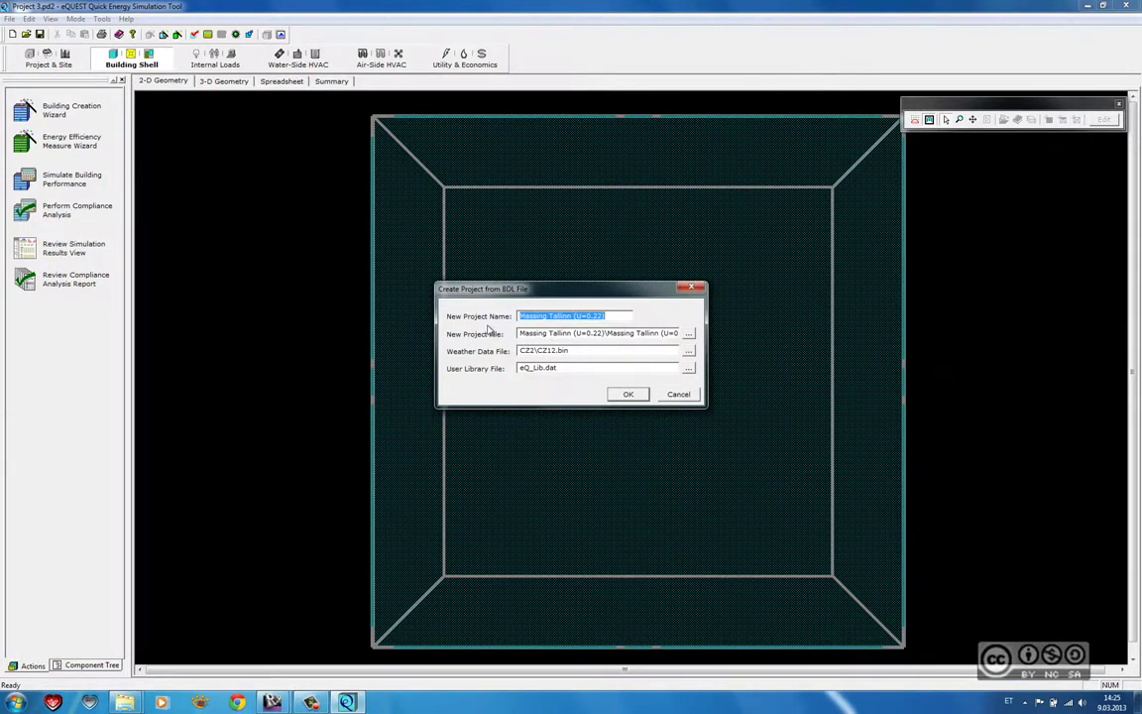
pyautogui.click(628, 394)
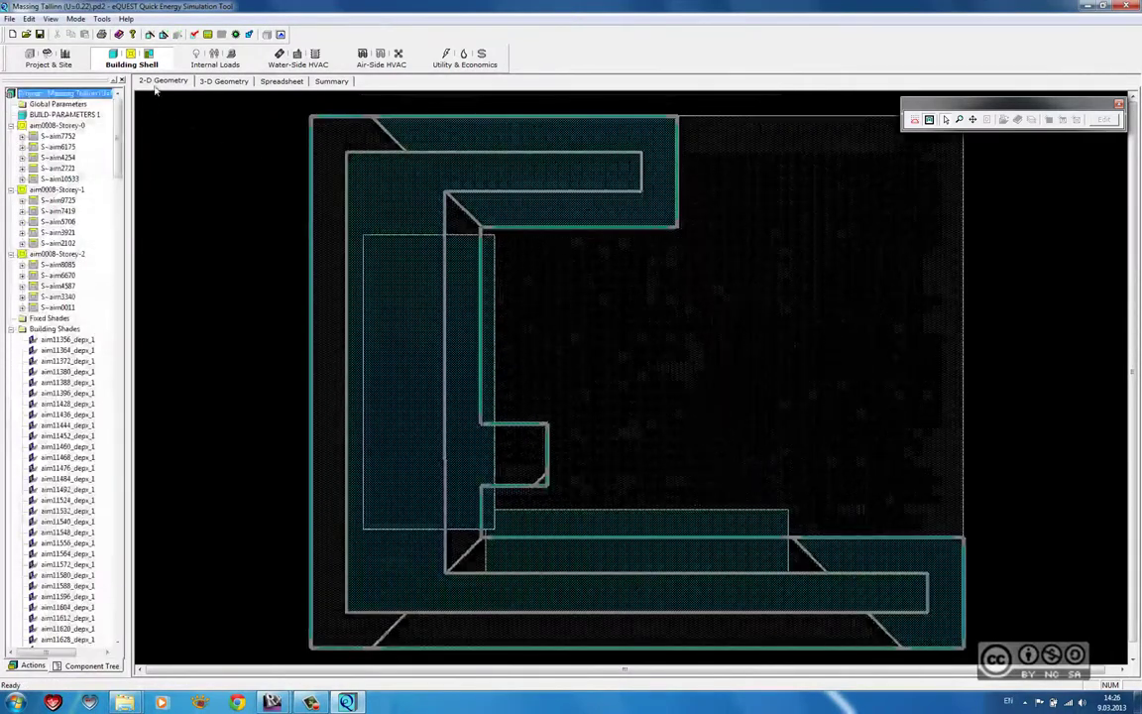
# Step: View the Tallinn building on the 3-D Geometry tab, then minimize eQUEST
pyautogui.click(218, 81)
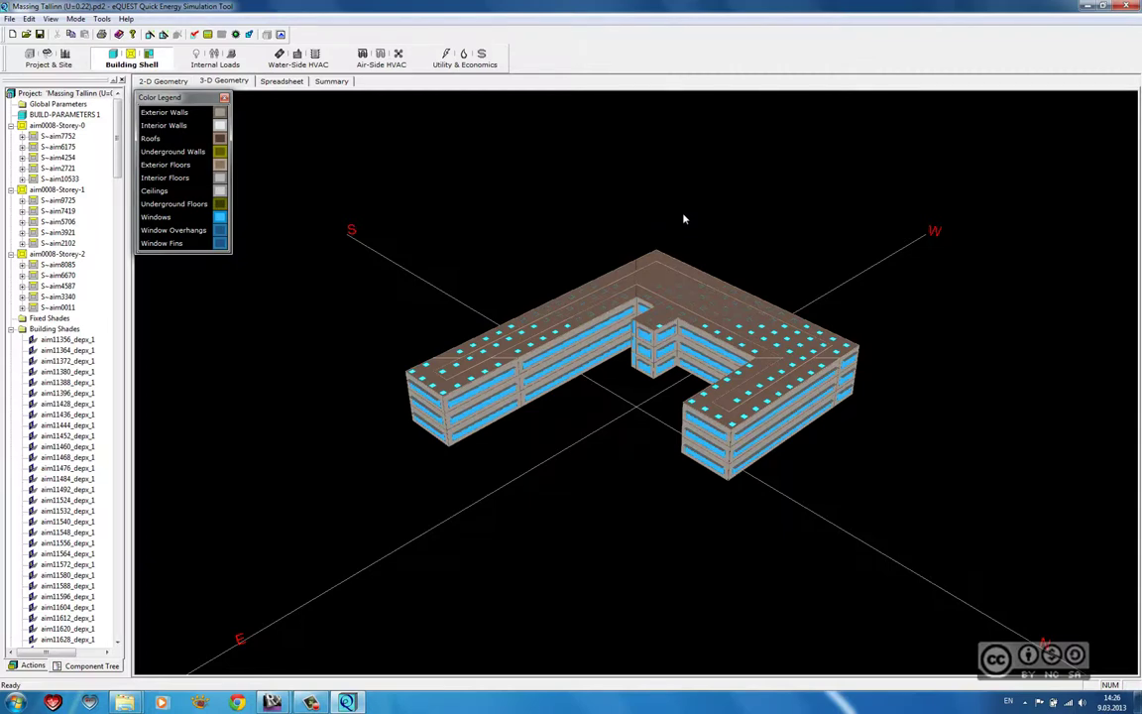
pyautogui.click(1087, 6)
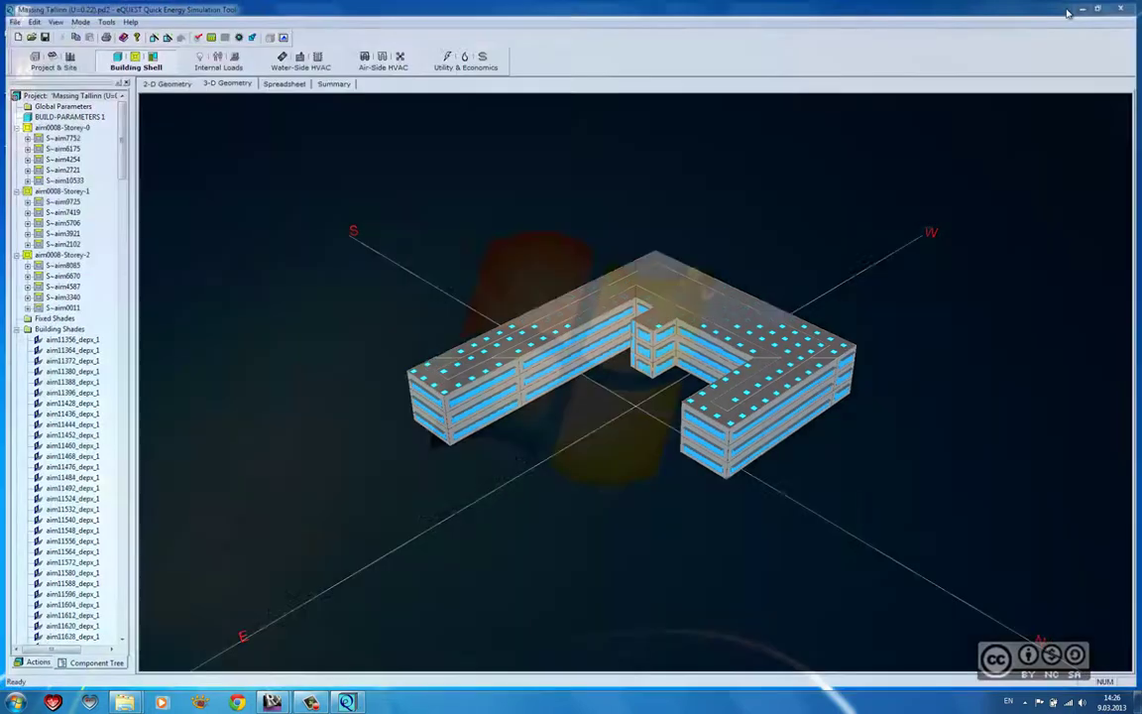
pyautogui.moveTo(272, 702)
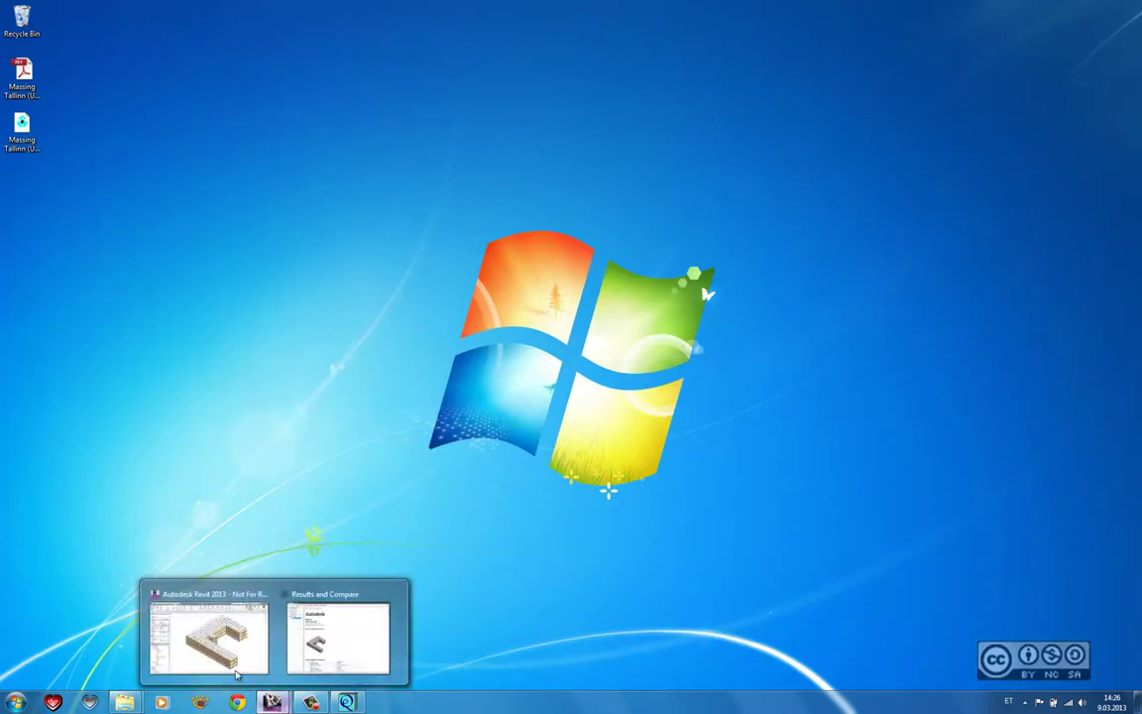
# Step: Inspect the Tallinn export's Save as type options, keep PDF, and close the export and results windows
pyautogui.click(211, 664)
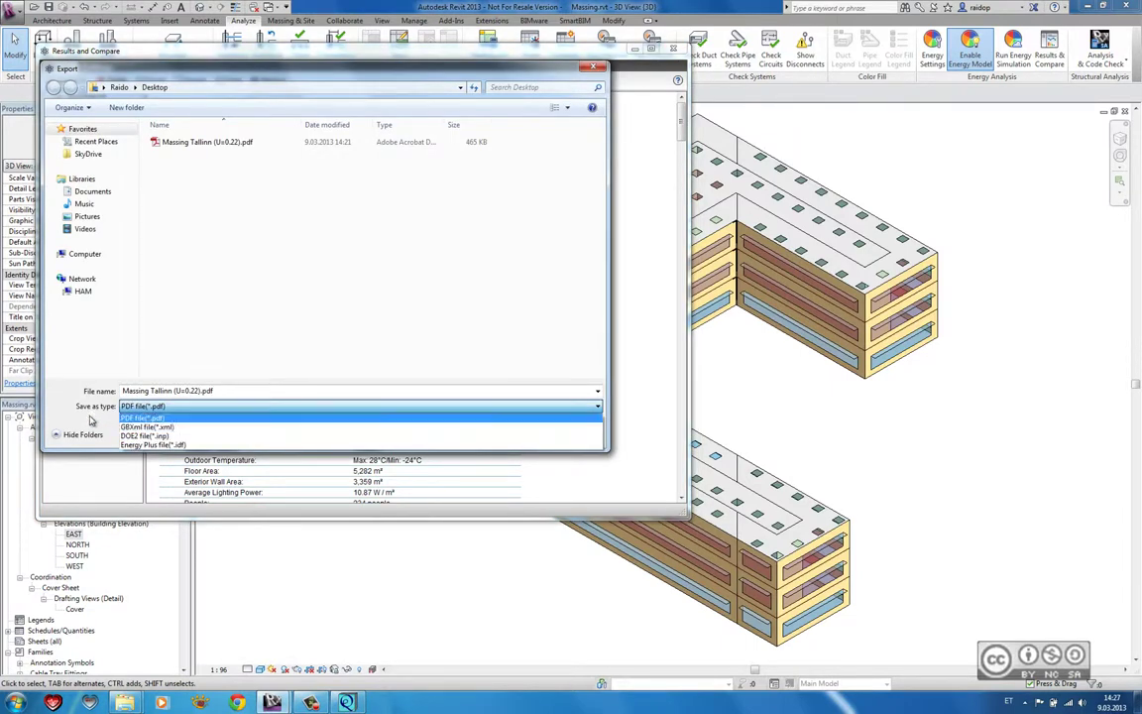
pyautogui.click(139, 417)
pyautogui.click(234, 406)
pyautogui.click(60, 407)
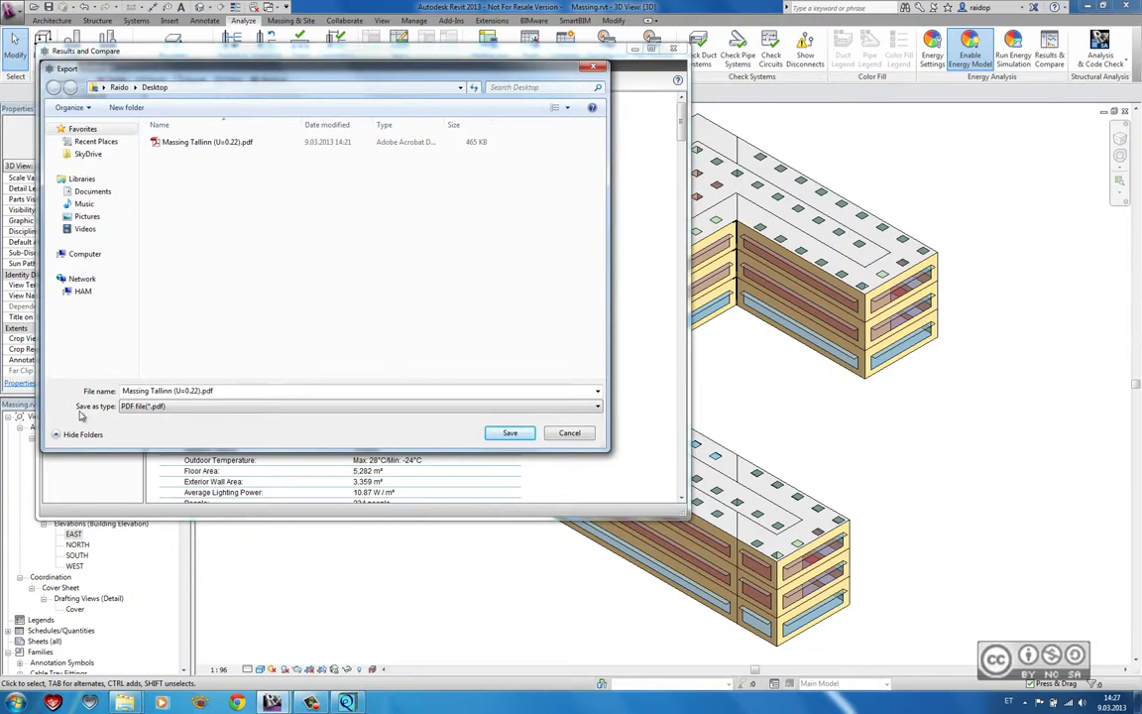
pyautogui.click(510, 432)
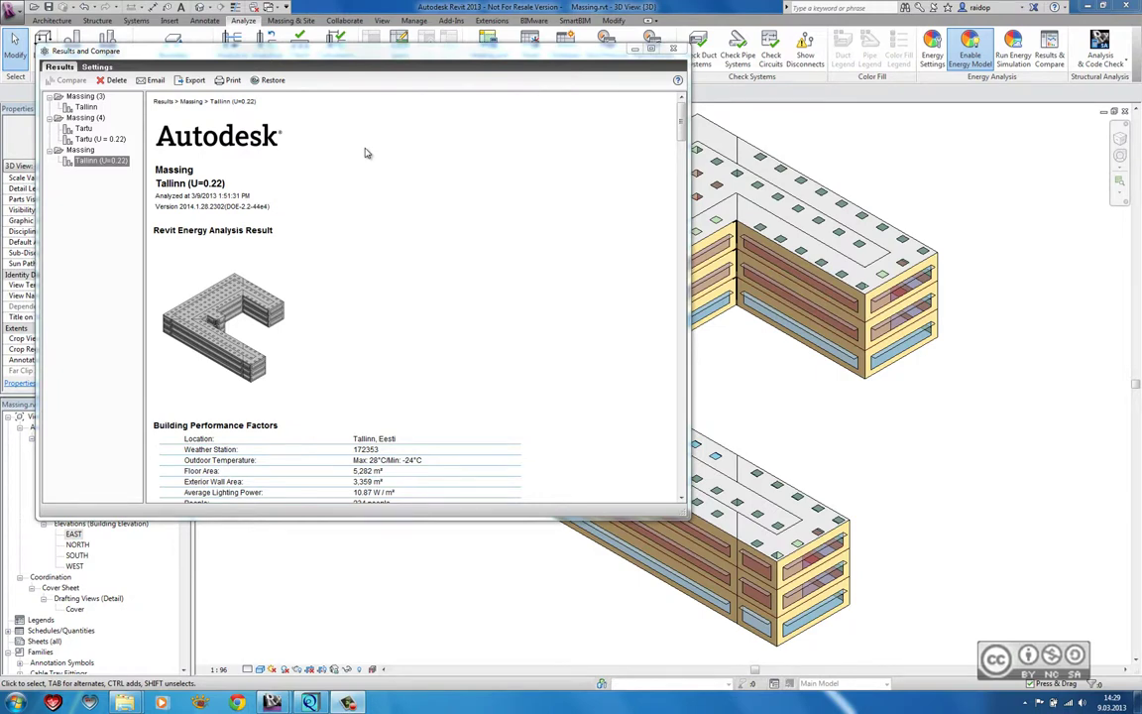
pyautogui.click(347, 58)
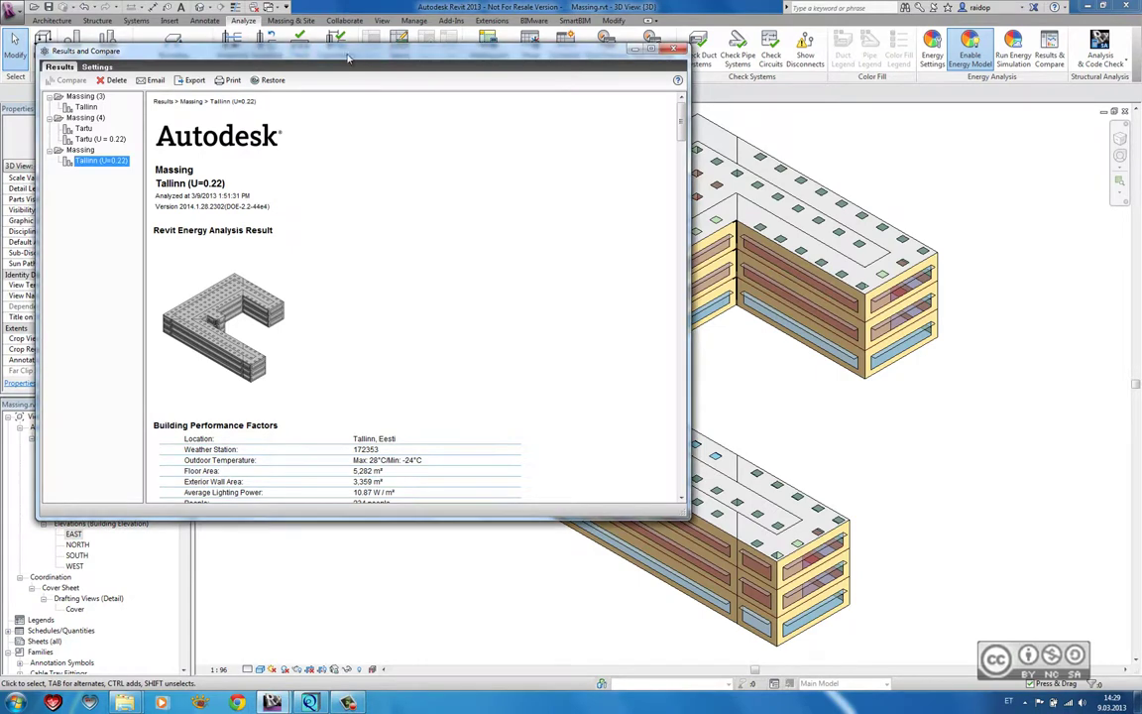
pyautogui.click(674, 49)
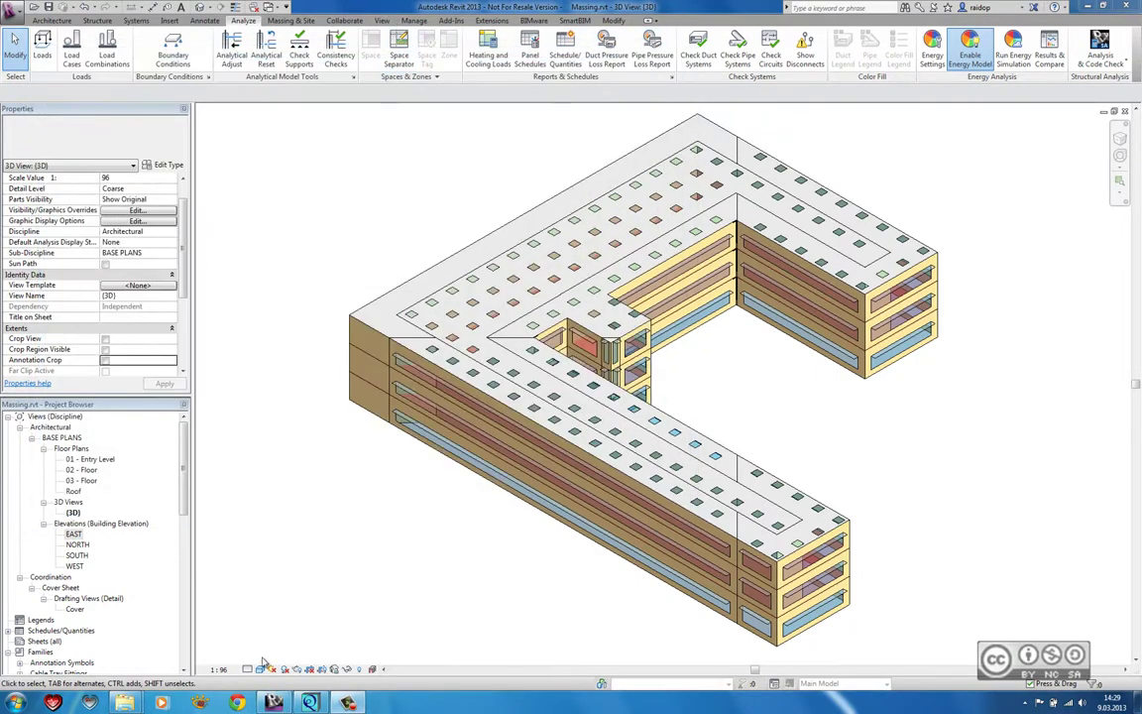
# Step: Open a browser and load 360.autodesk.com
pyautogui.click(237, 703)
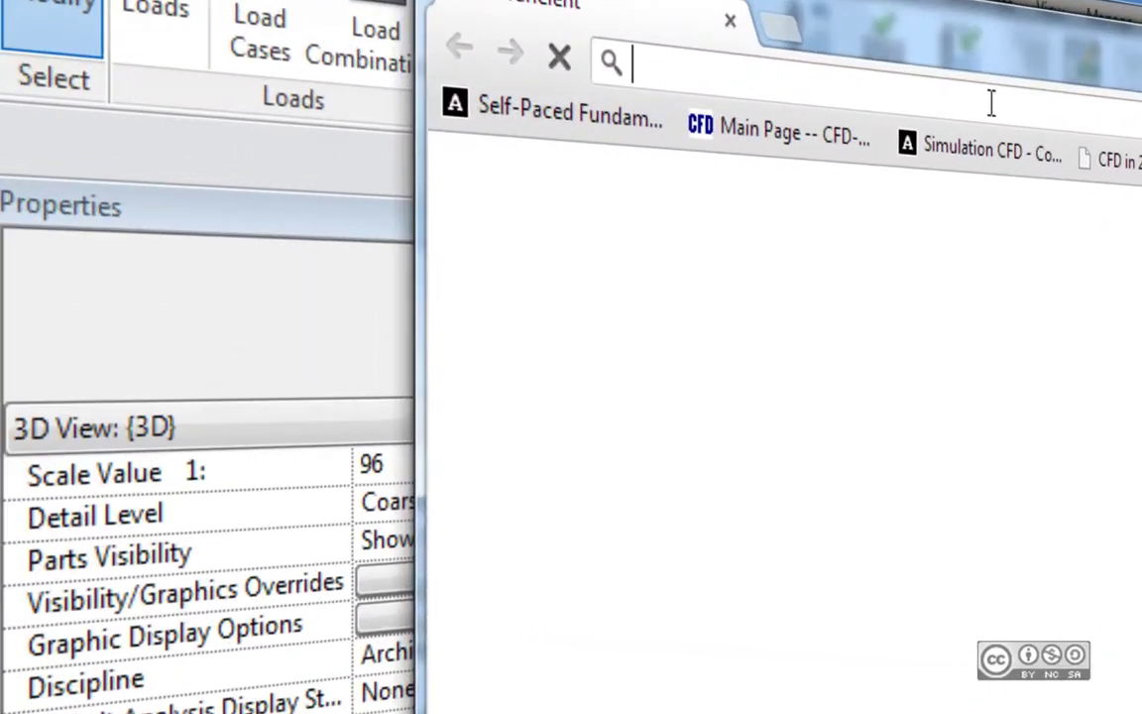
pyautogui.write('360')
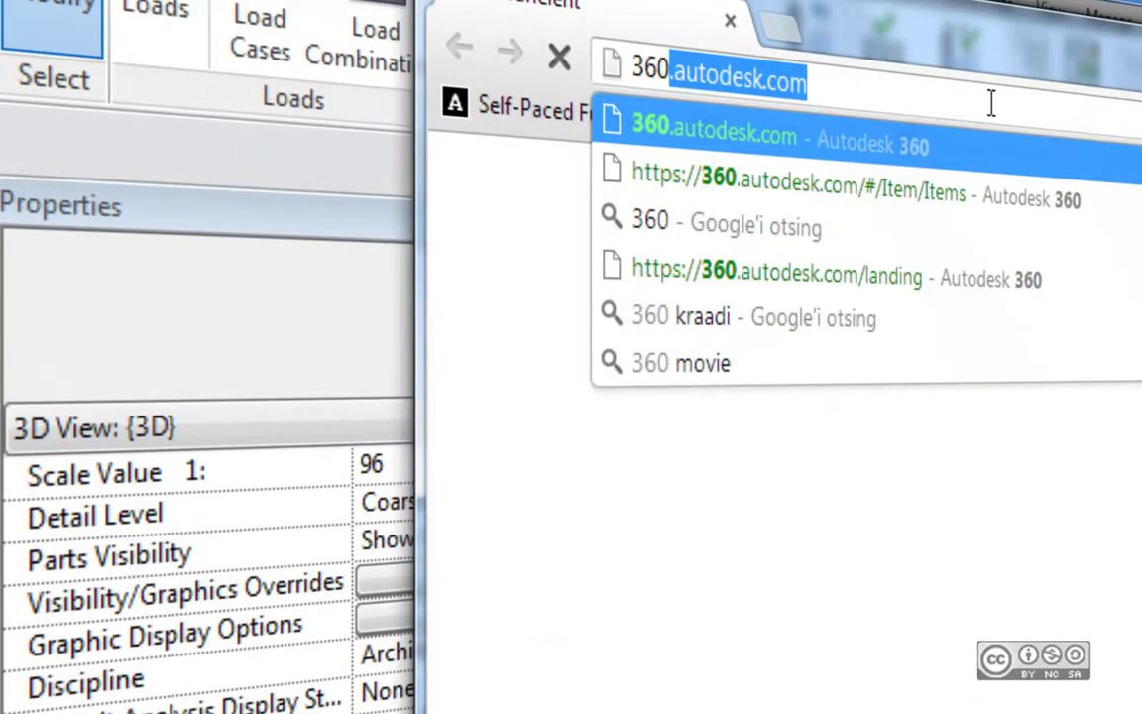
pyautogui.write('.autodesk.c')
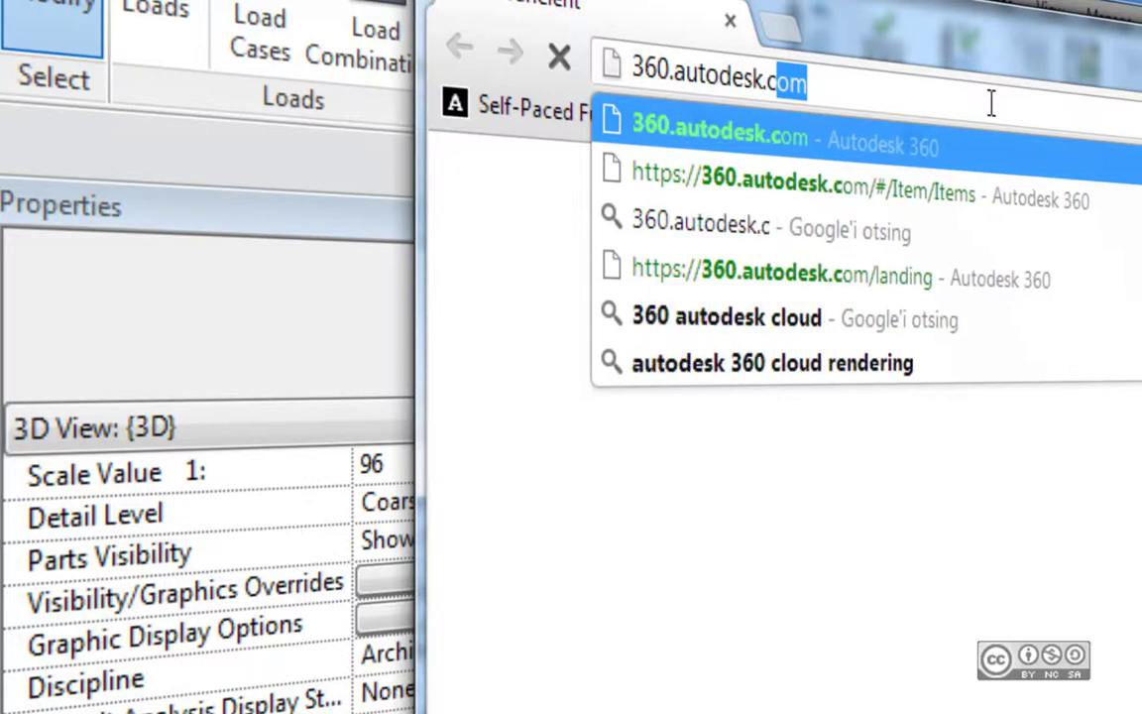
pyautogui.write('om')
pyautogui.press('Return')
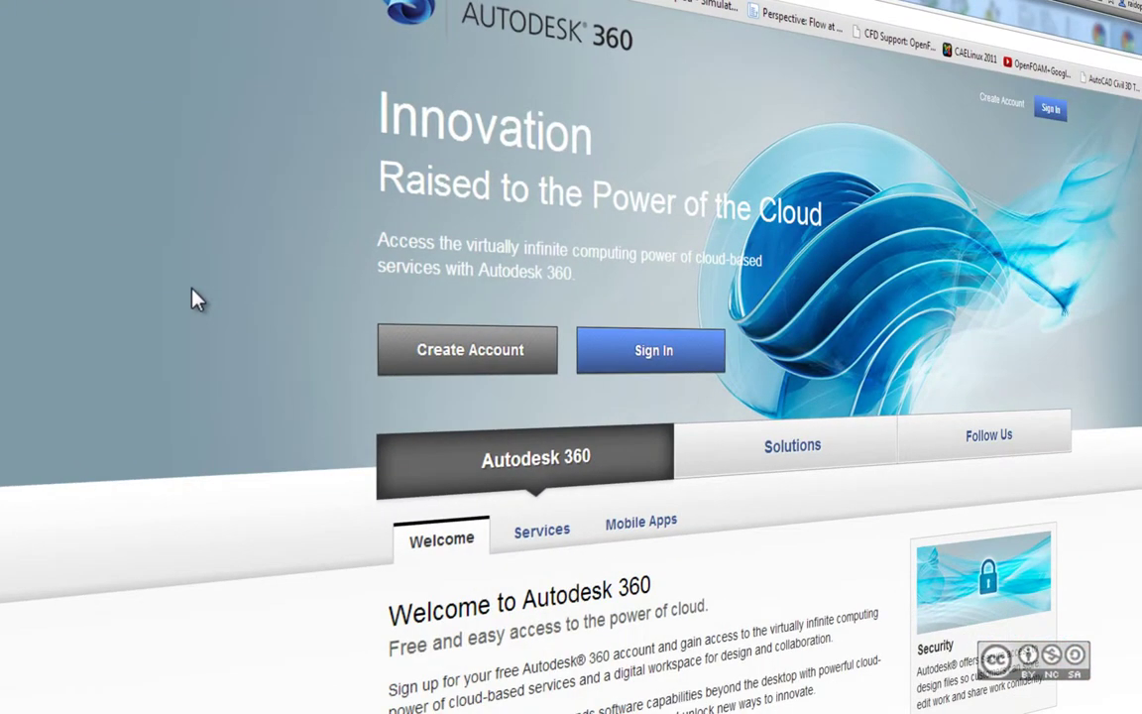
# Step: Sign in to Autodesk 360 with the Autodesk ID and password
pyautogui.click(640, 359)
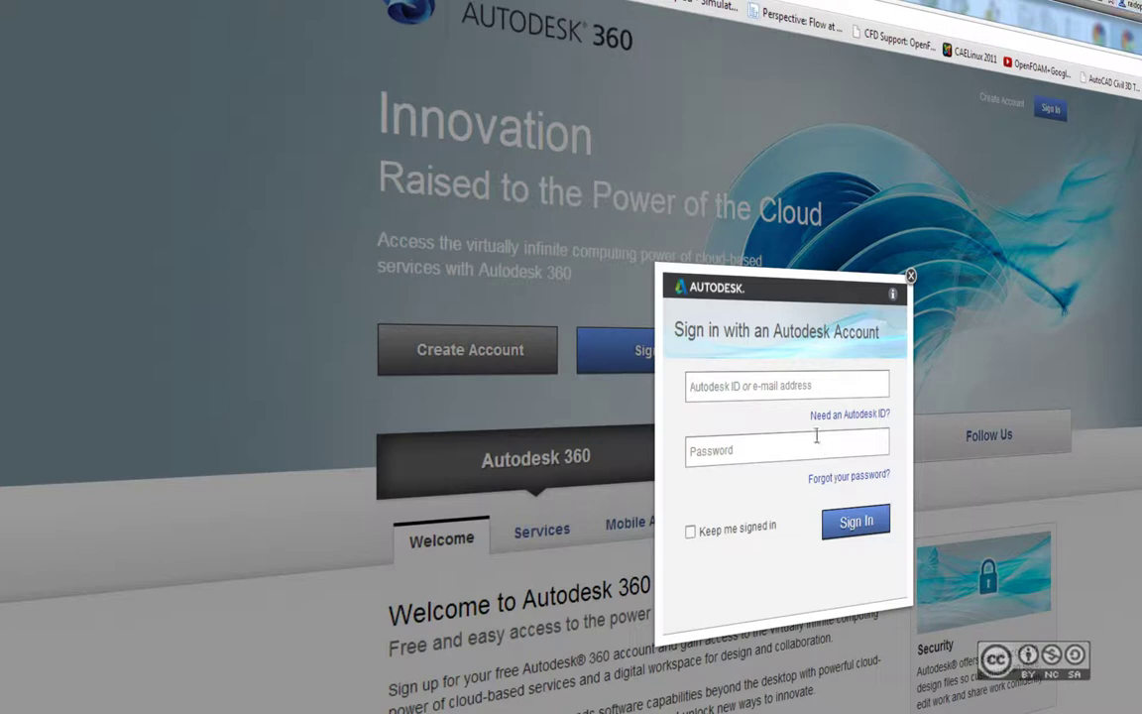
pyautogui.write('raidop')
pyautogui.press('Tab')
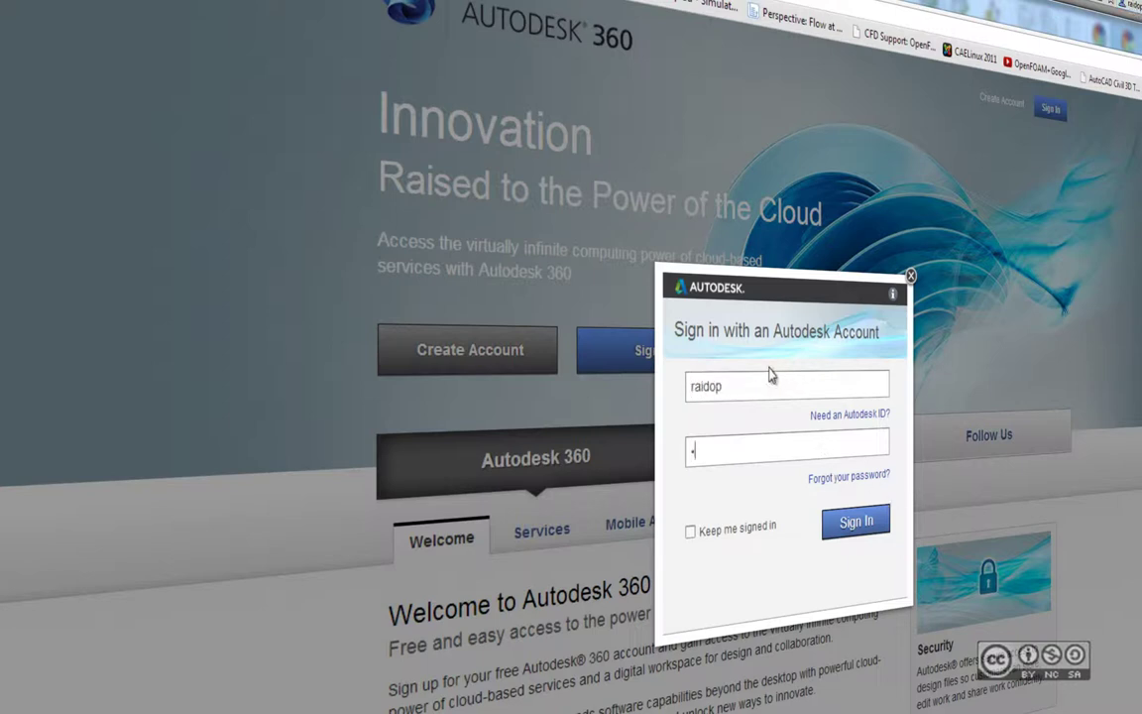
pyautogui.write('****')
pyautogui.press('Return')
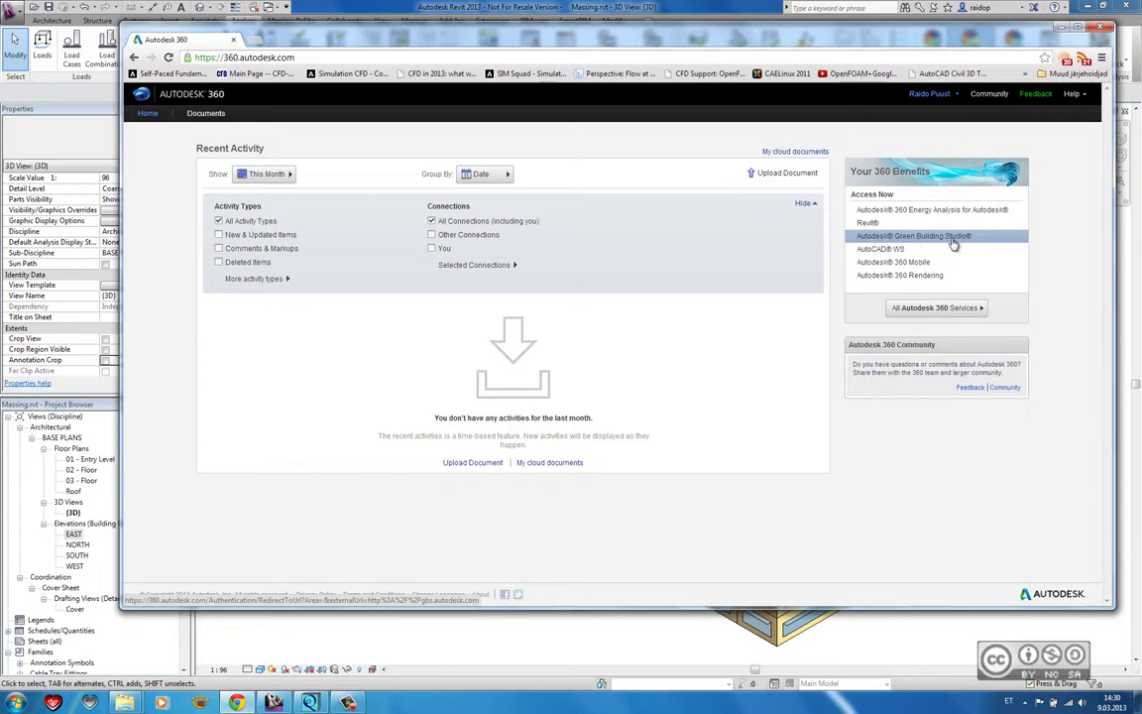
# Step: Open Green Building Studio's Massing project, showing the Tallinn (U=0.22) run at $100,807 annual energy cost
pyautogui.click(867, 238)
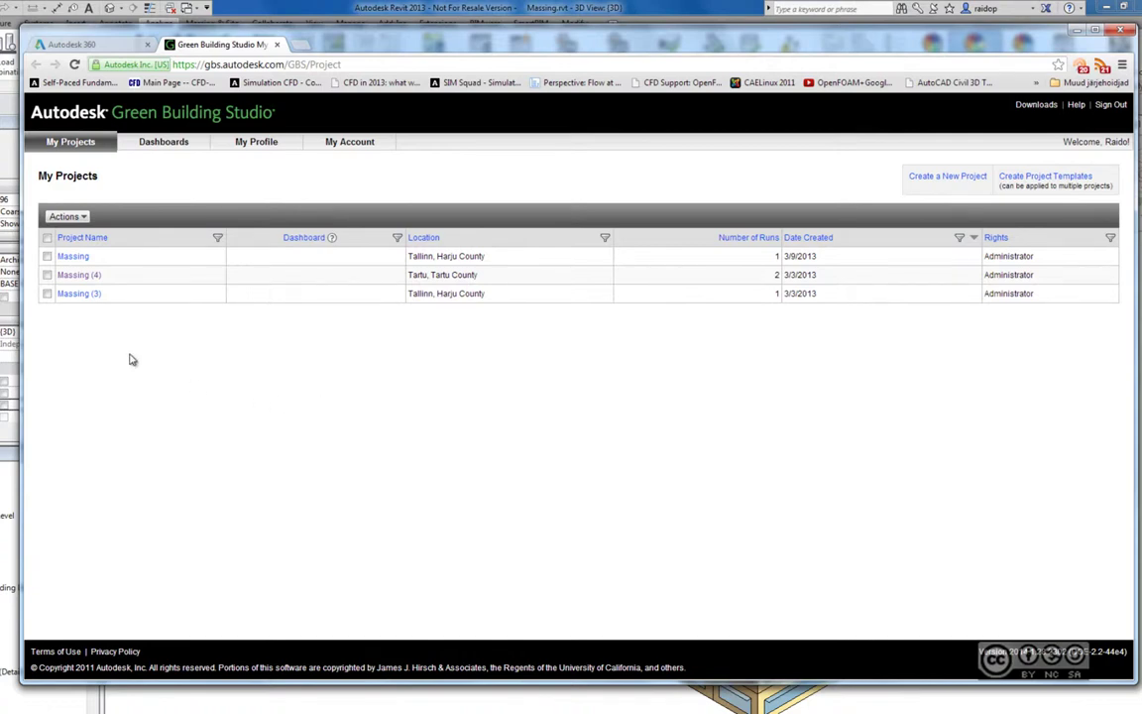
pyautogui.moveTo(404, 44); pyautogui.dragTo(342, 110)
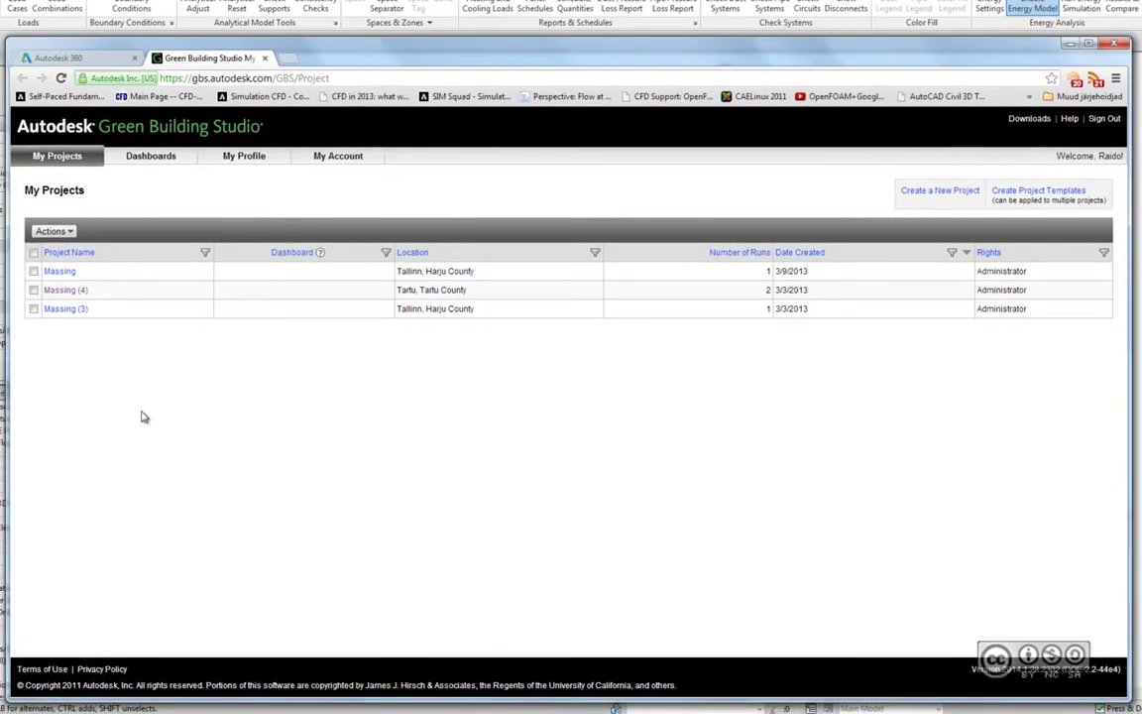
pyautogui.click(62, 271)
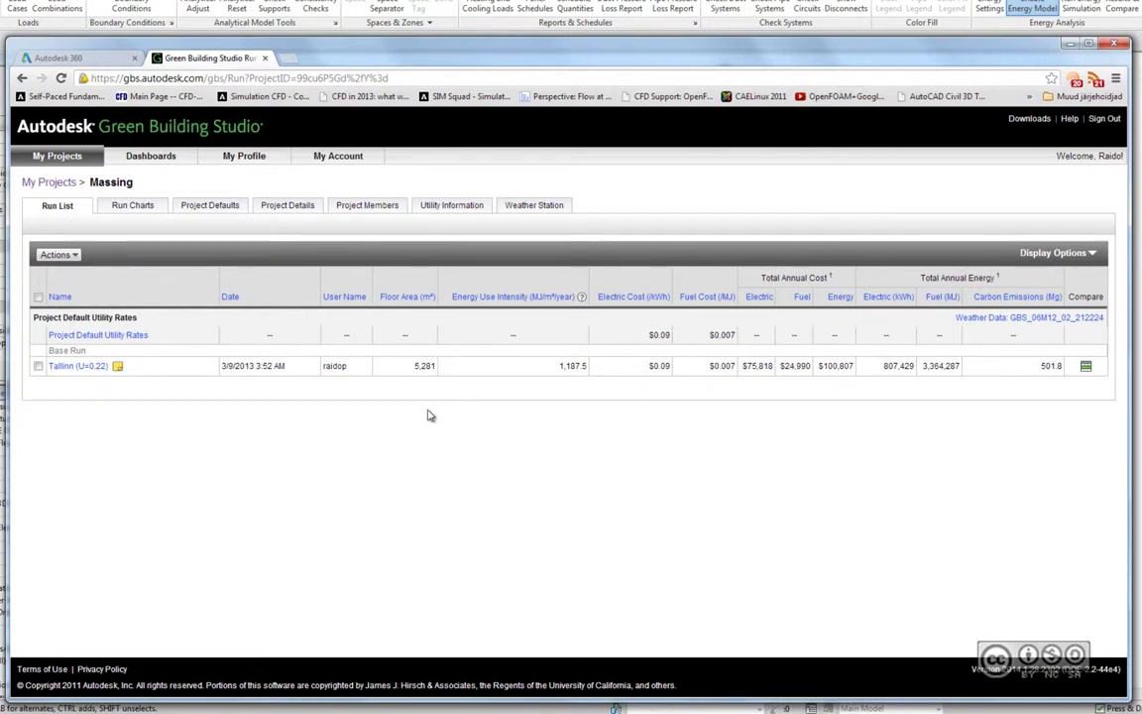
pyautogui.click(76, 257)
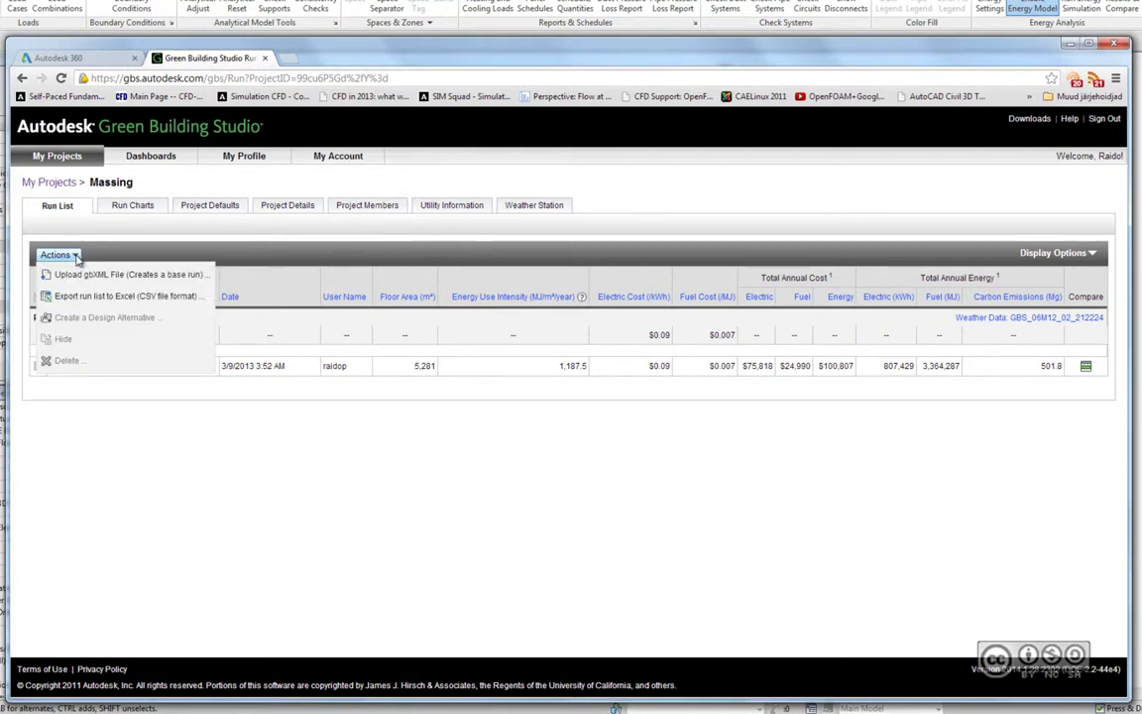
pyautogui.click(138, 242)
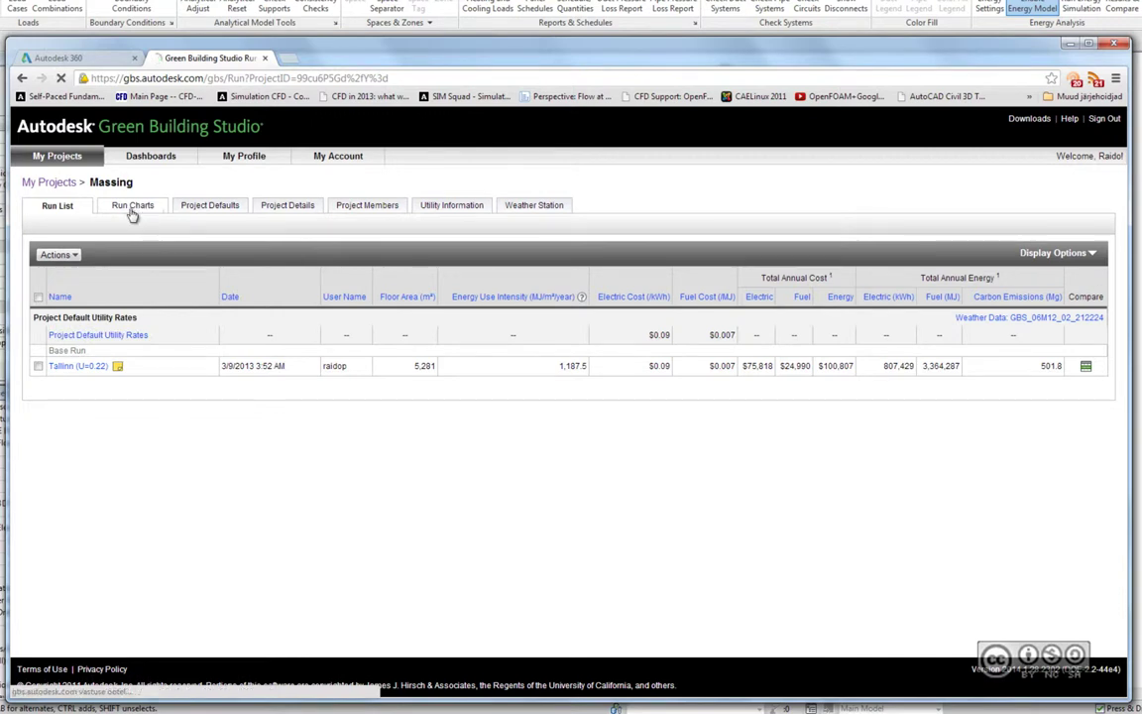
# Step: Step through the Massing project's Defaults, Details, Members, Utility Information and Billing Data Sets tabs, ending on Weather Station
pyautogui.click(135, 209)
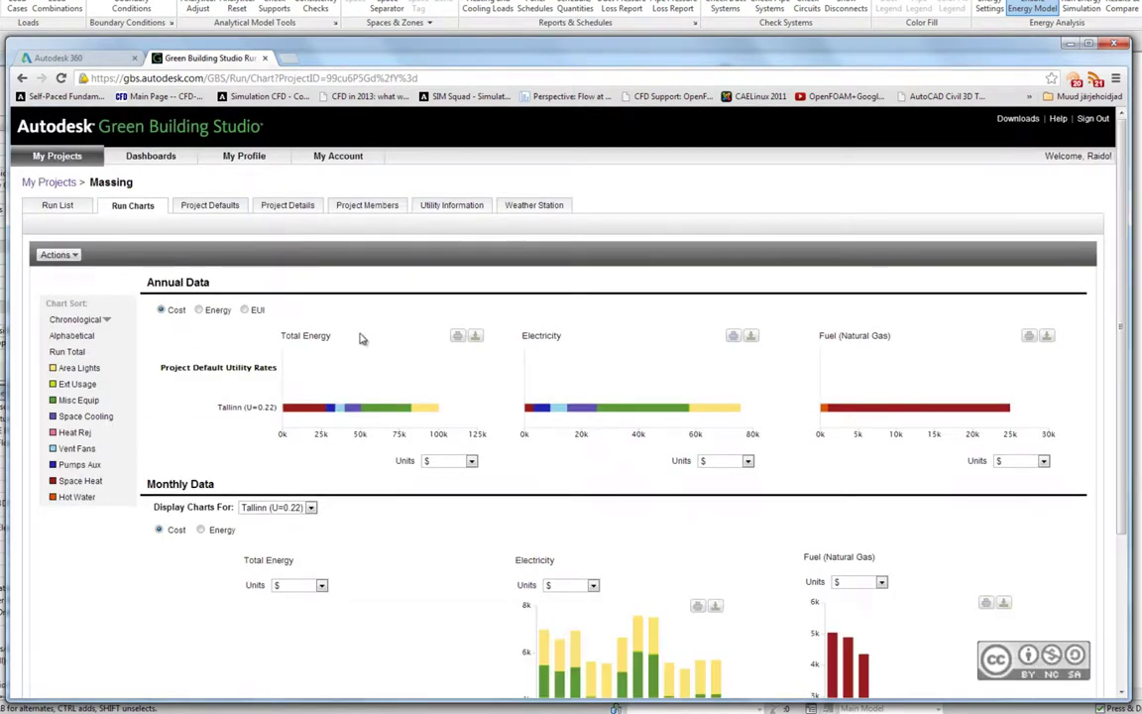
pyautogui.click(223, 210)
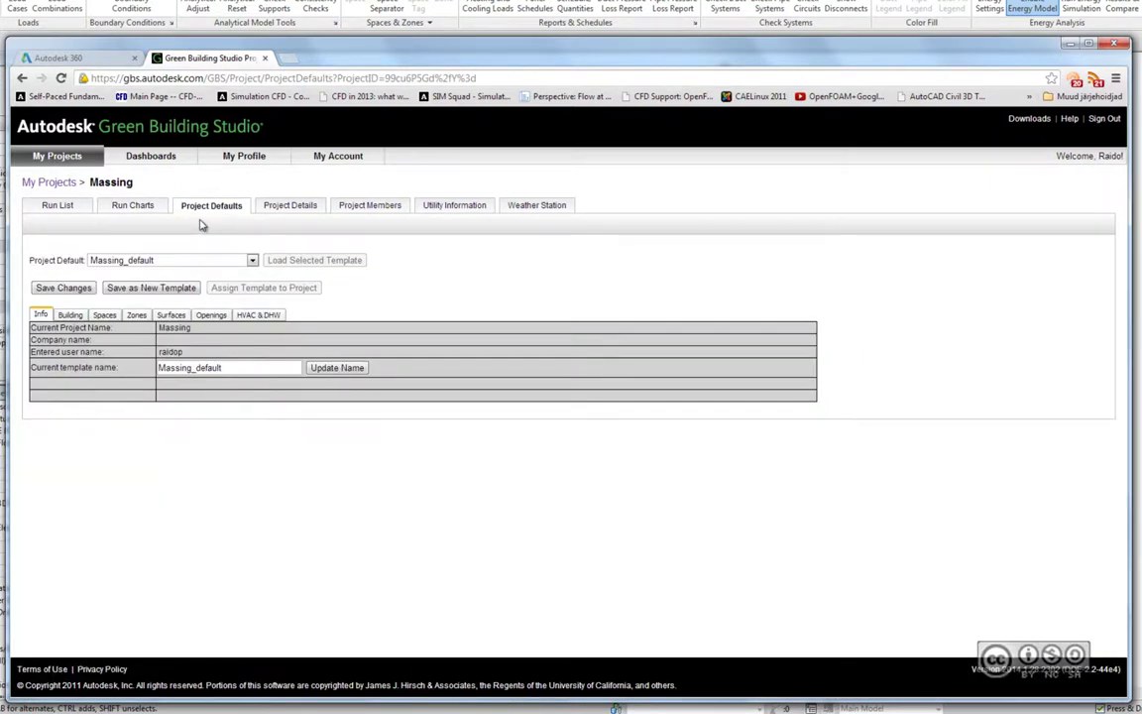
pyautogui.click(291, 209)
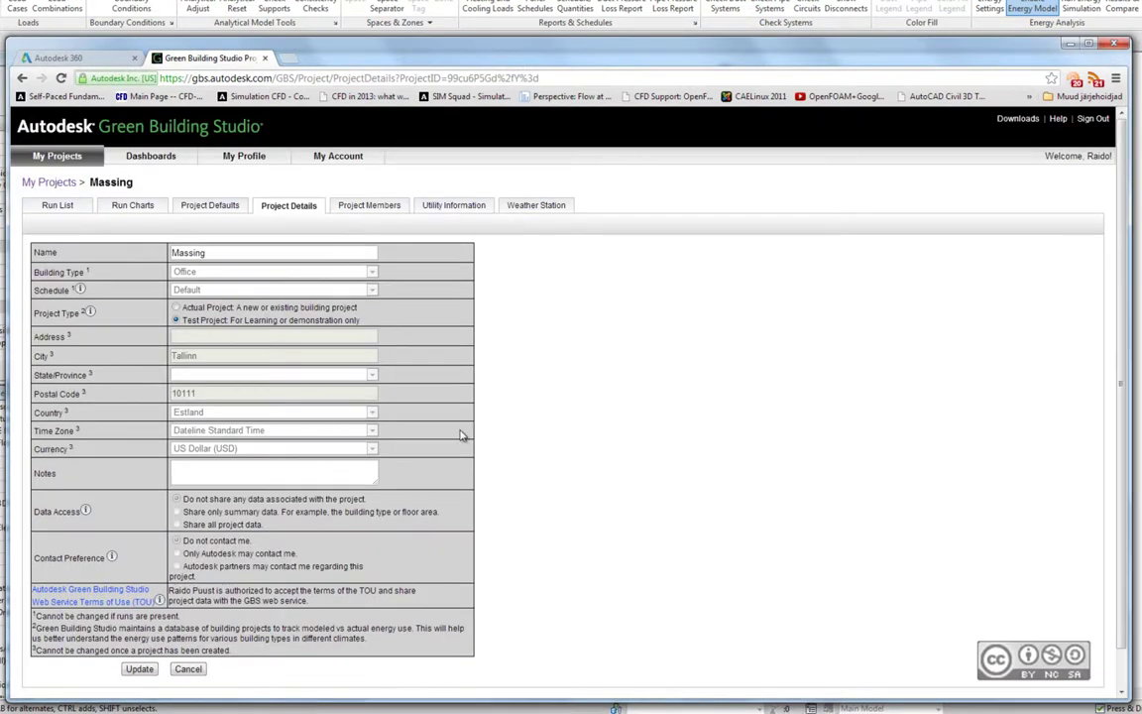
pyautogui.click(369, 207)
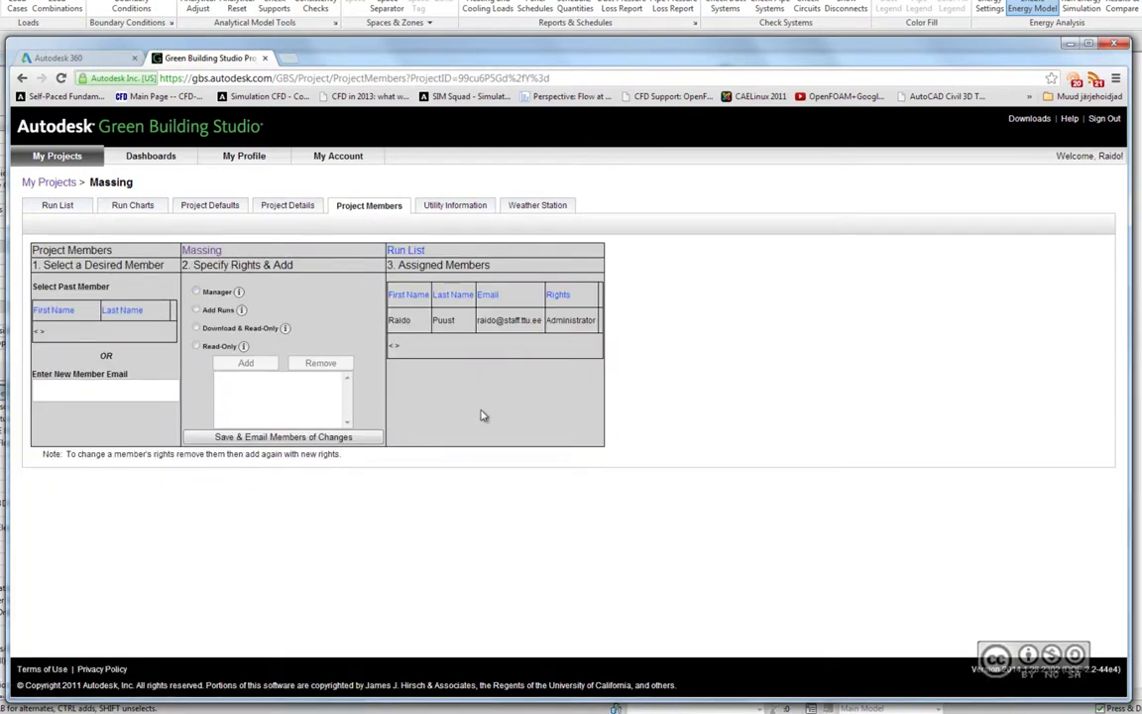
pyautogui.click(451, 206)
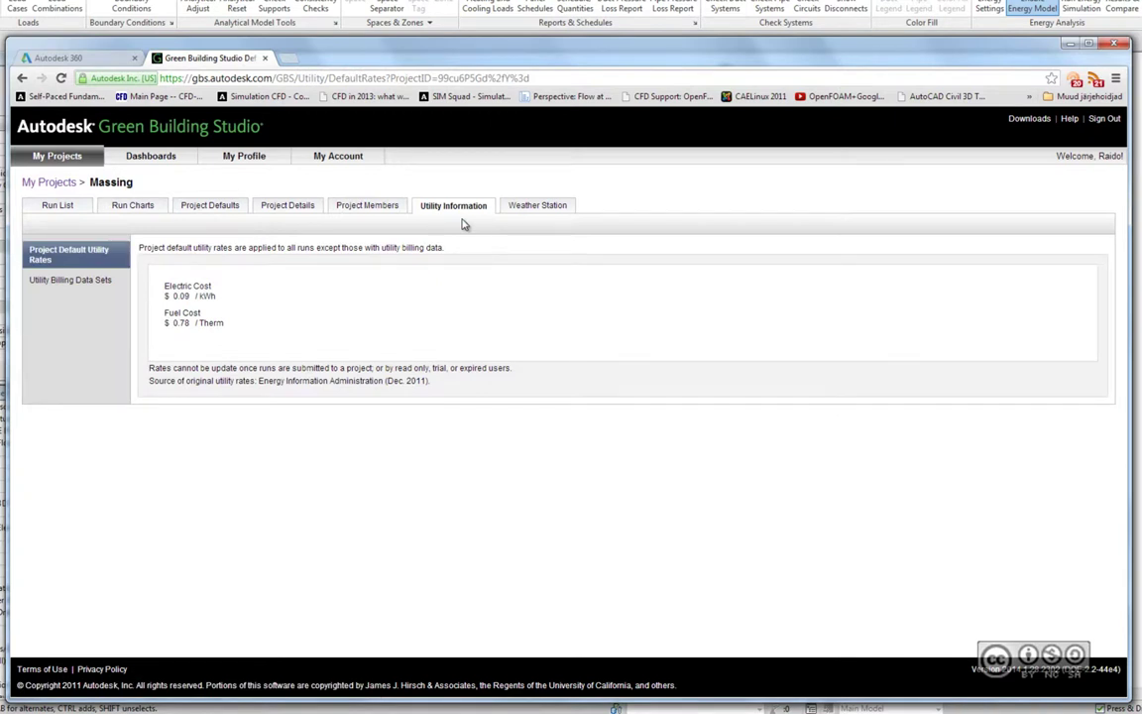
pyautogui.click(42, 281)
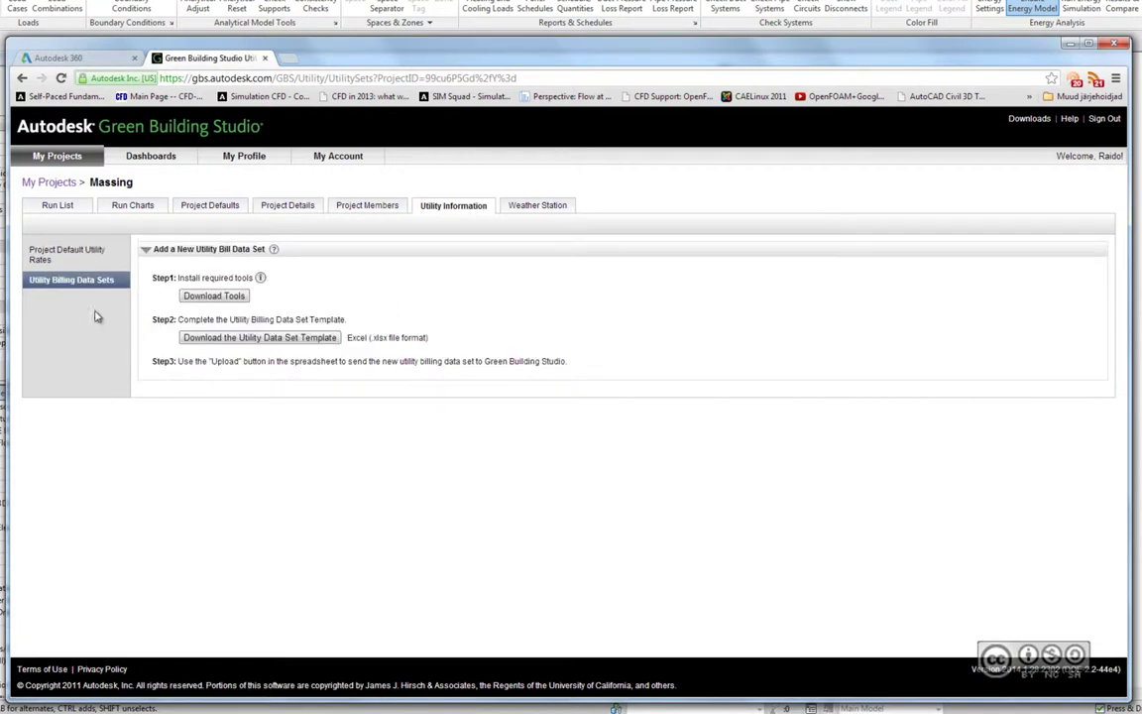
pyautogui.click(546, 211)
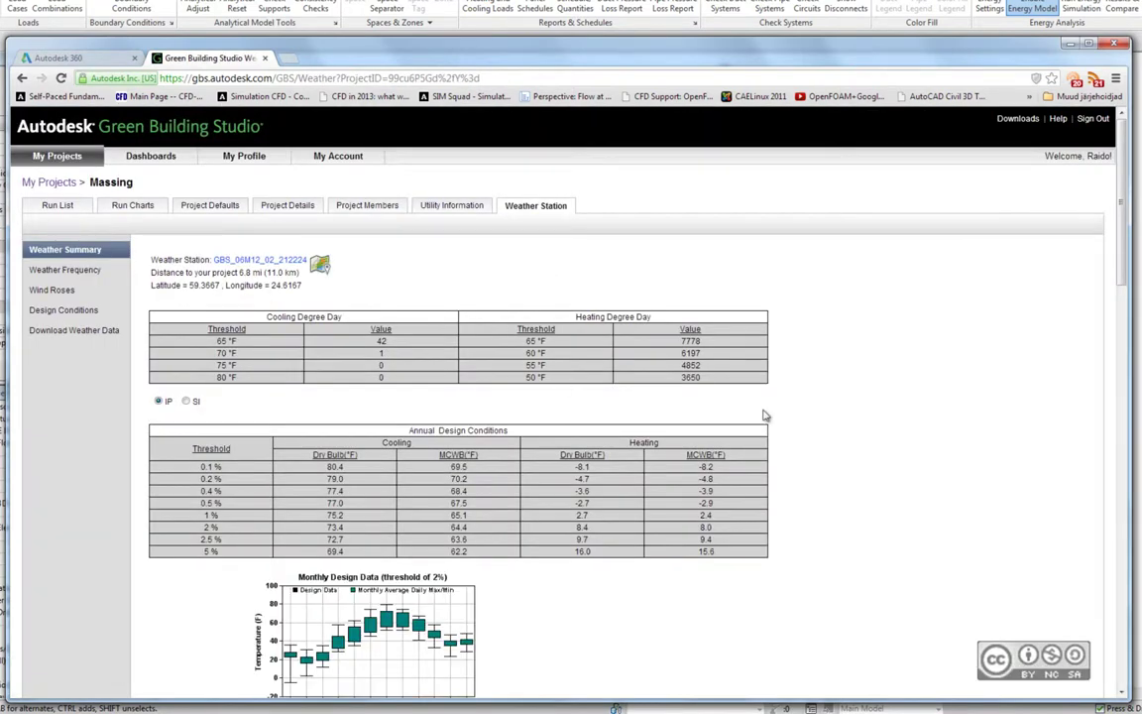
# Step: Save the Weather Station data as the CSV file GBS_06M12_02_212224.csv in Downloads
pyautogui.scroll(-3, 801, 510)
pyautogui.scroll(-1, 803, 511)
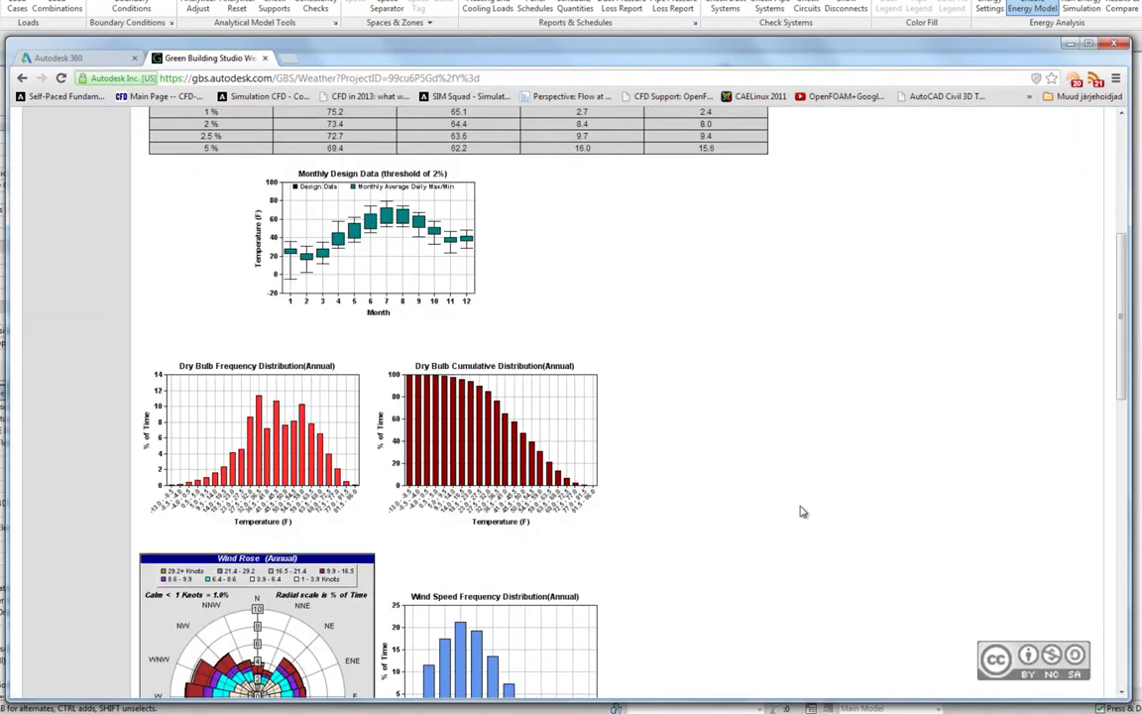
pyautogui.scroll(3, 803, 511)
pyautogui.scroll(1, 802, 510)
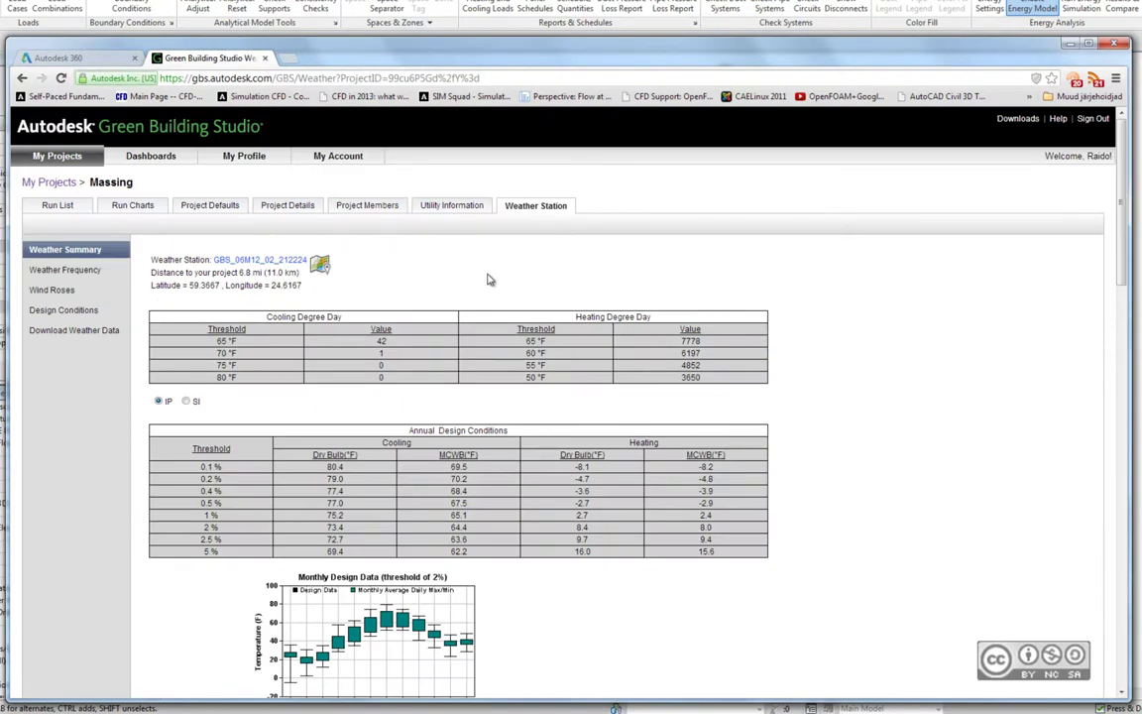
pyautogui.click(49, 330)
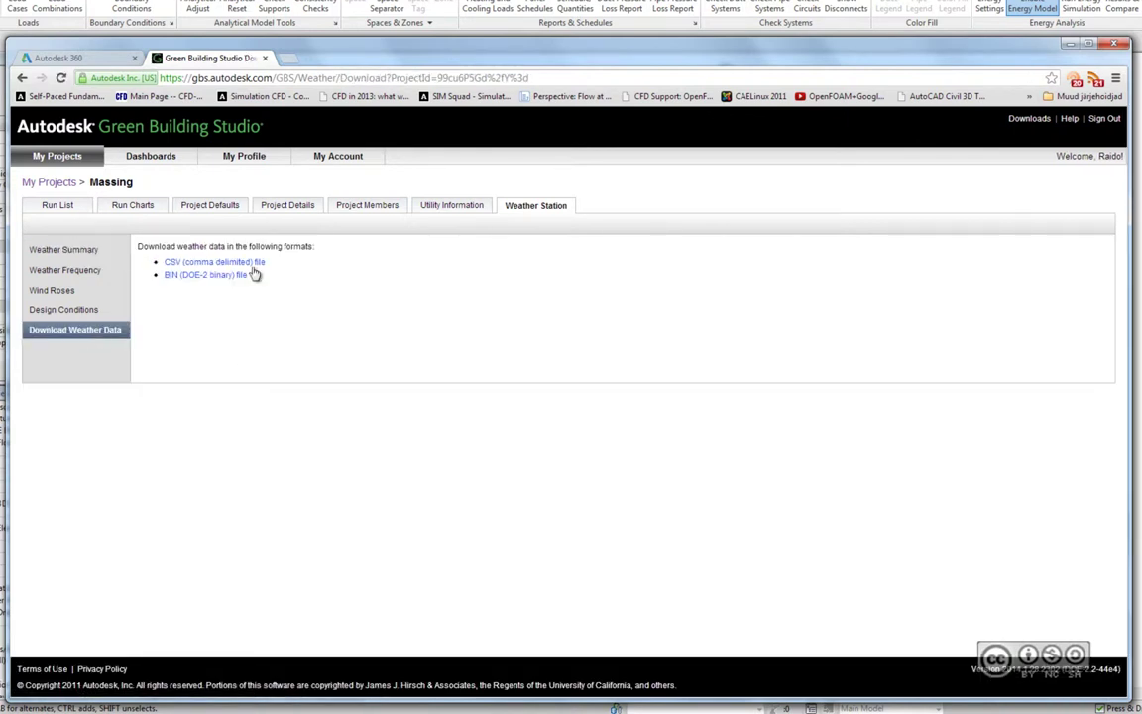
pyautogui.click(209, 263)
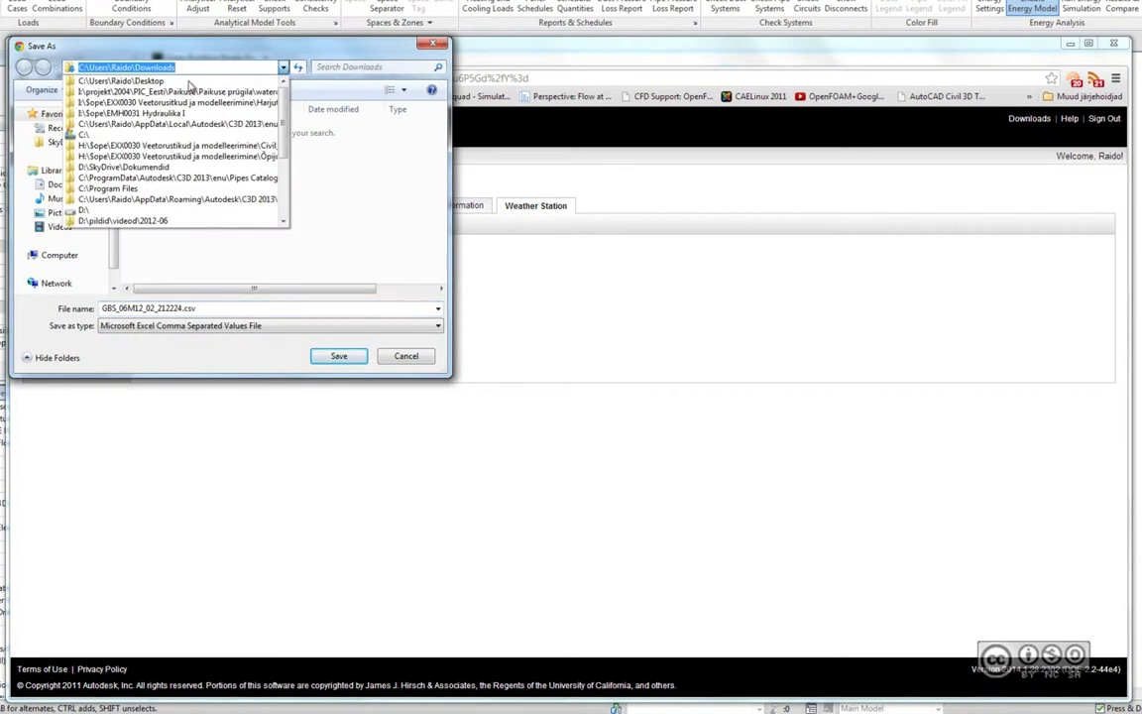
pyautogui.click(335, 356)
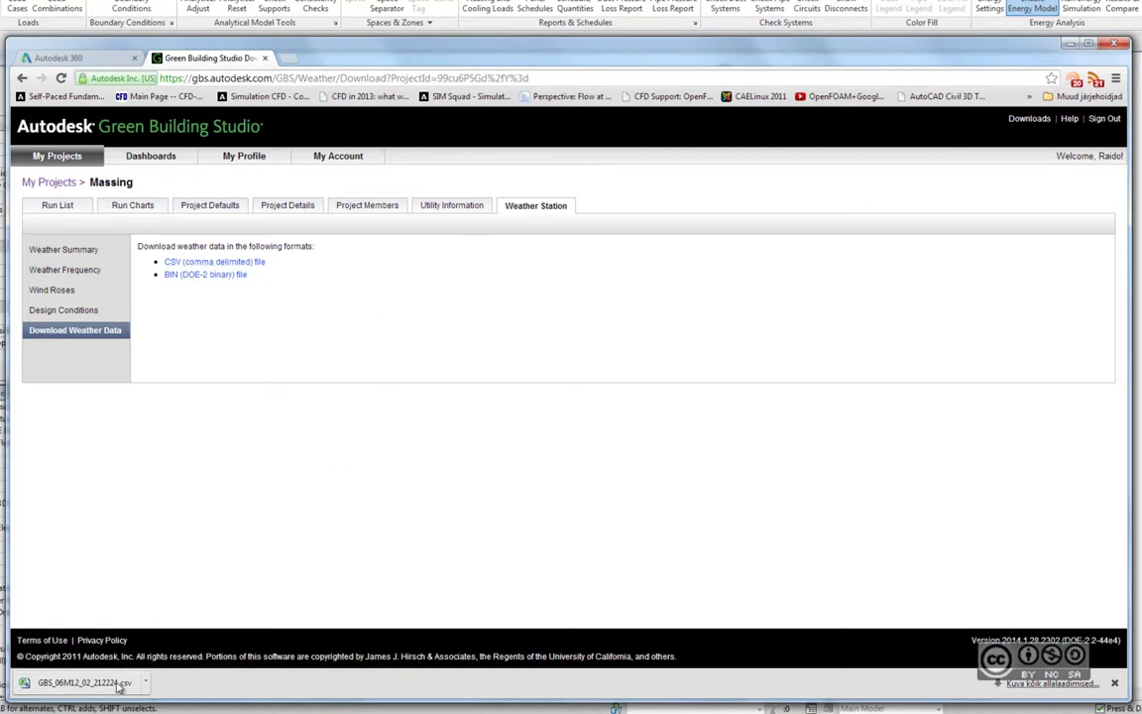
pyautogui.click(183, 654)
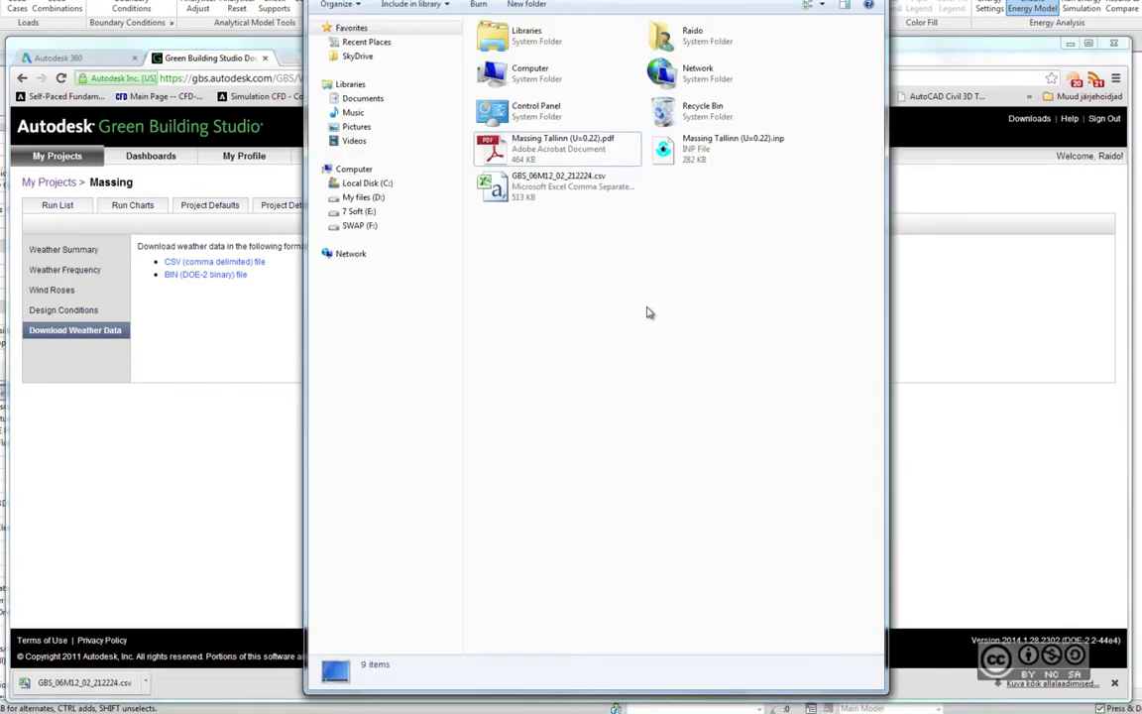
pyautogui.doubleClick(587, 199)
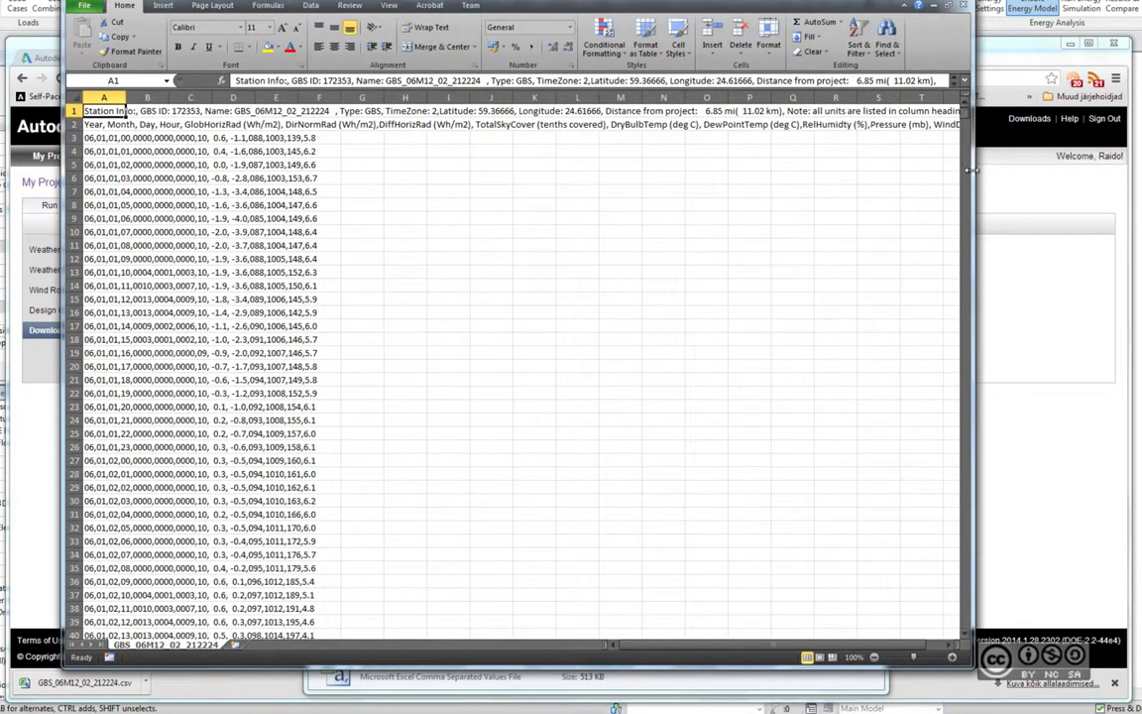
pyautogui.moveTo(970, 171); pyautogui.dragTo(1140, 170)
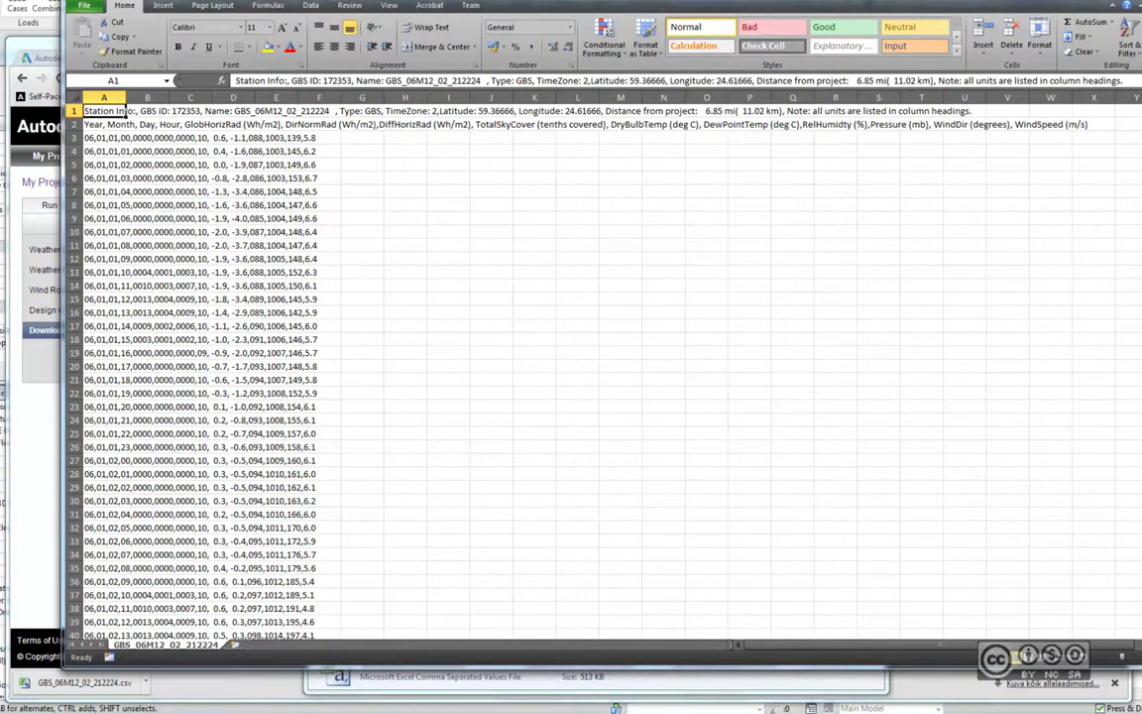
pyautogui.hotkey('alt', 'F4')
pyautogui.hotkey('alt', 'F4')
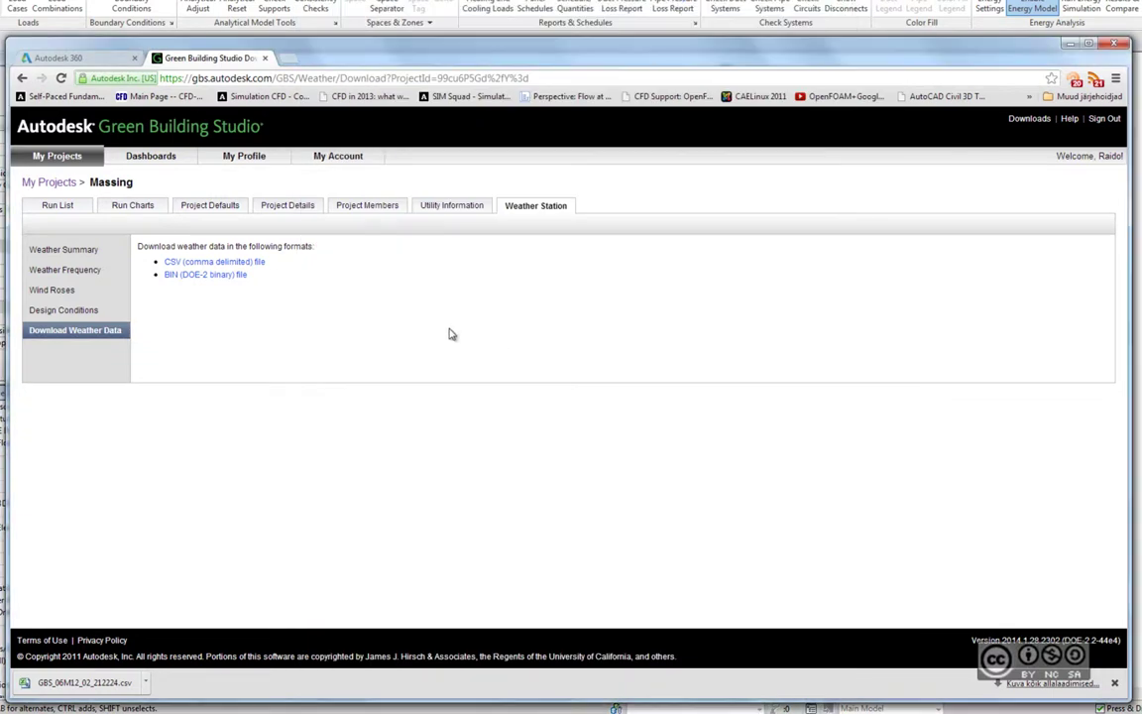
# Step: Open the Tallinn (U=0.22) run and view its water usage and downloadable gbXML, VRML, DOE-2 and EnergyPlus files
pyautogui.click(58, 206)
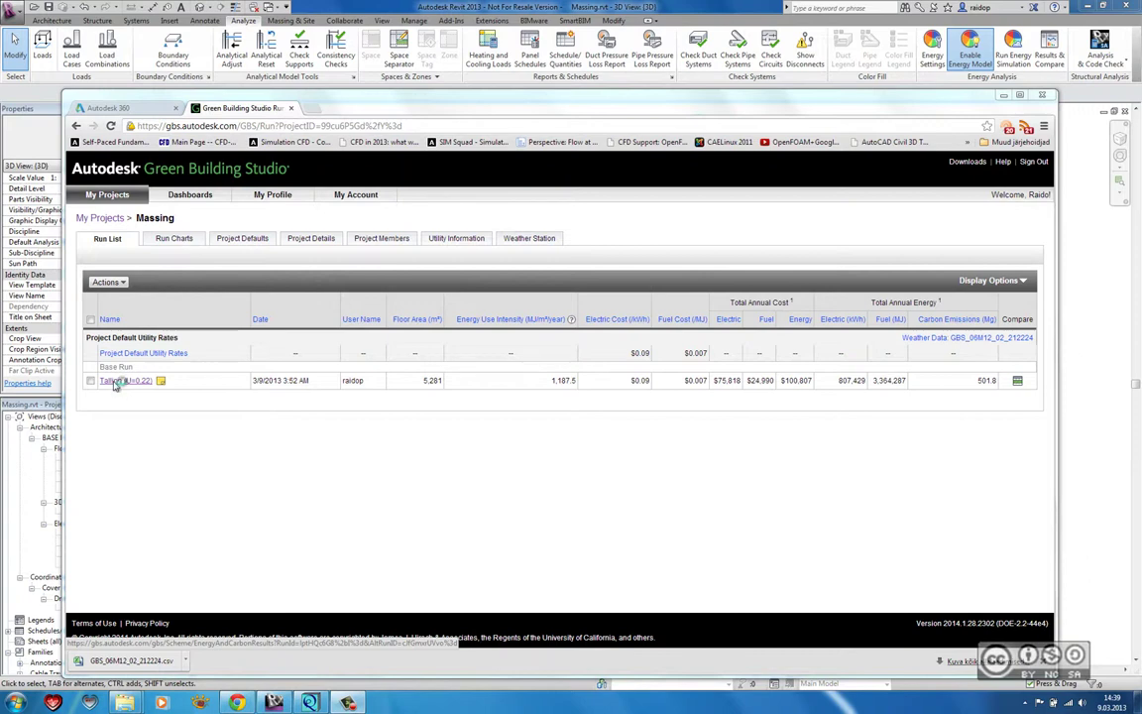
pyautogui.click(119, 382)
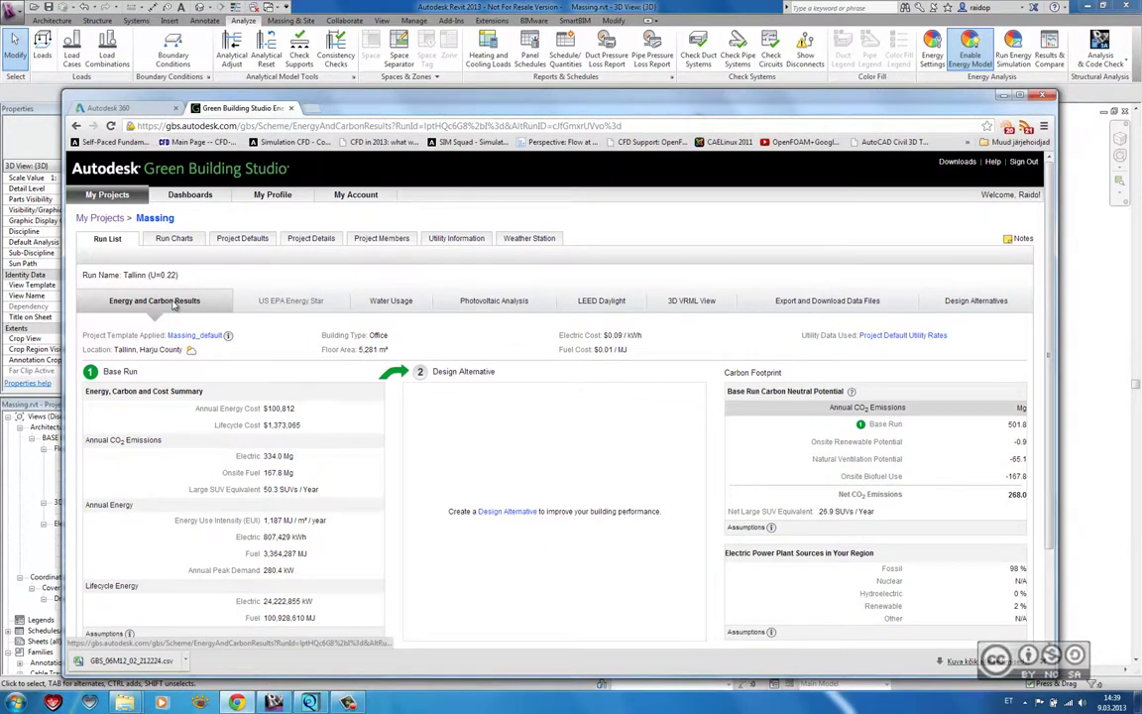
pyautogui.click(402, 308)
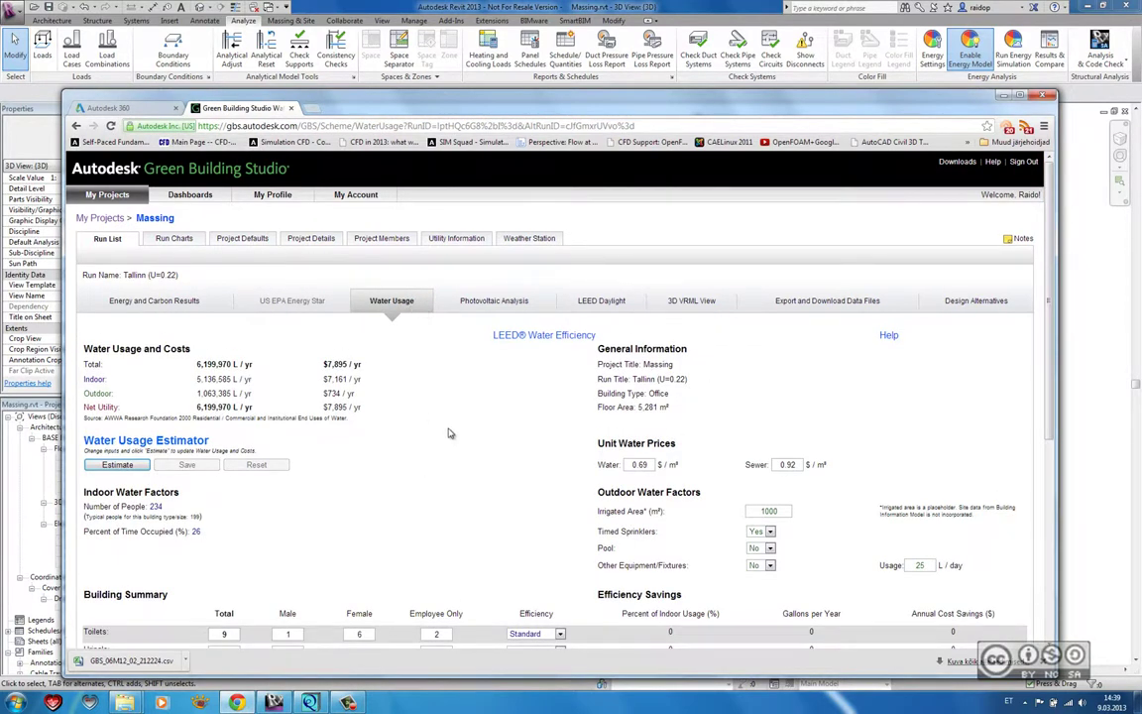
pyautogui.click(821, 304)
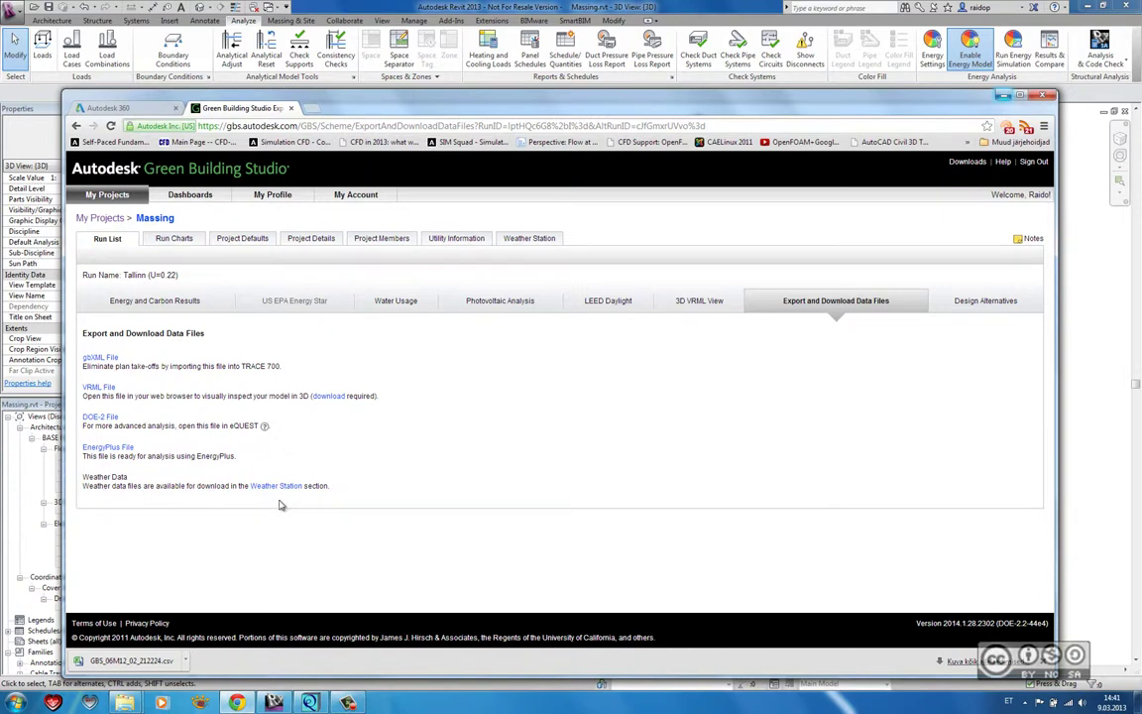
# Step: Review the Tallinn (U=0.22) run's empty Design Alternatives page, then return to its Energy and Carbon Results
pyautogui.click(982, 301)
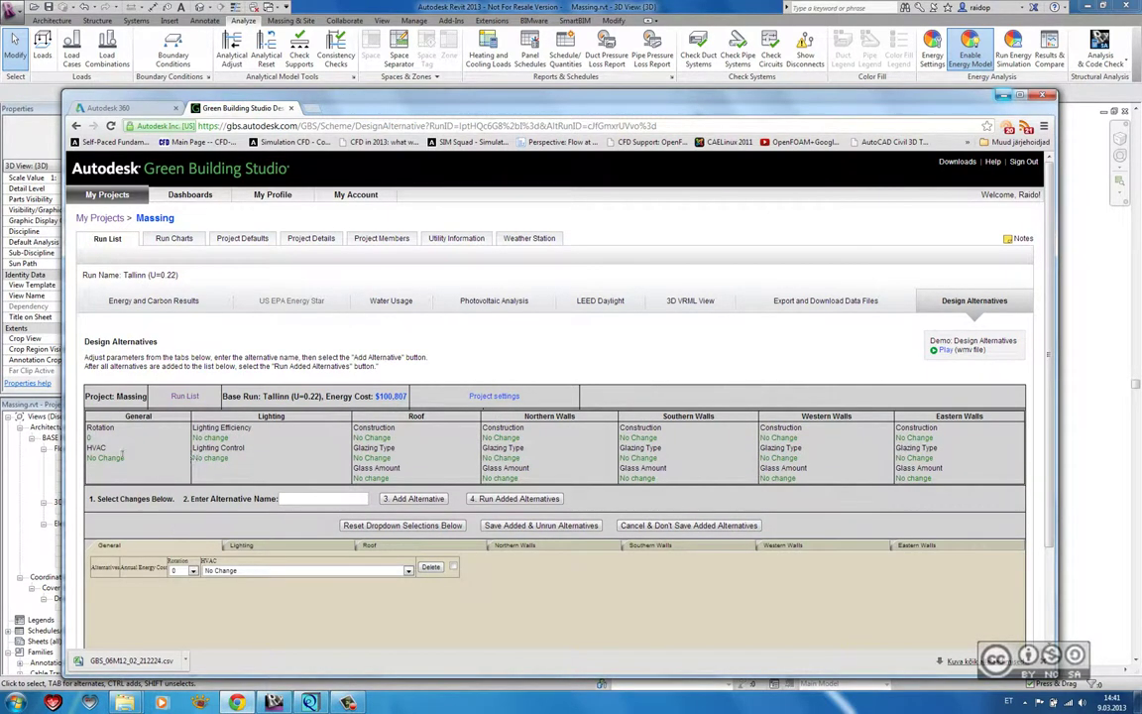
pyautogui.scroll(-1, 422, 468)
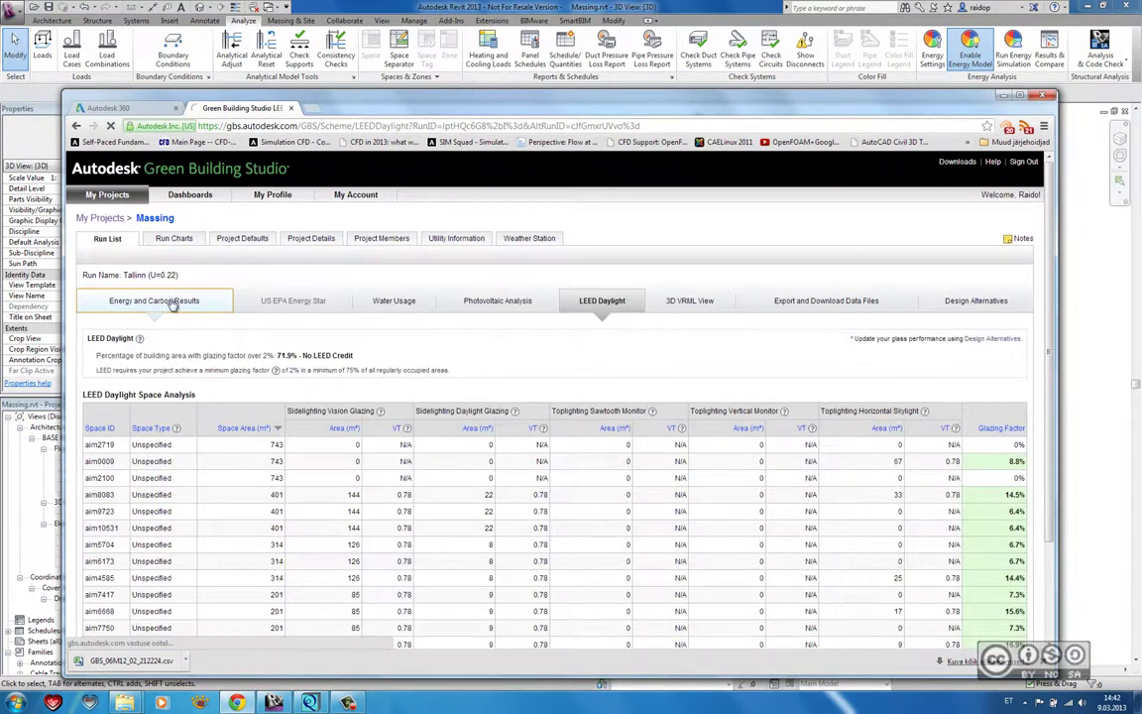
pyautogui.click(149, 301)
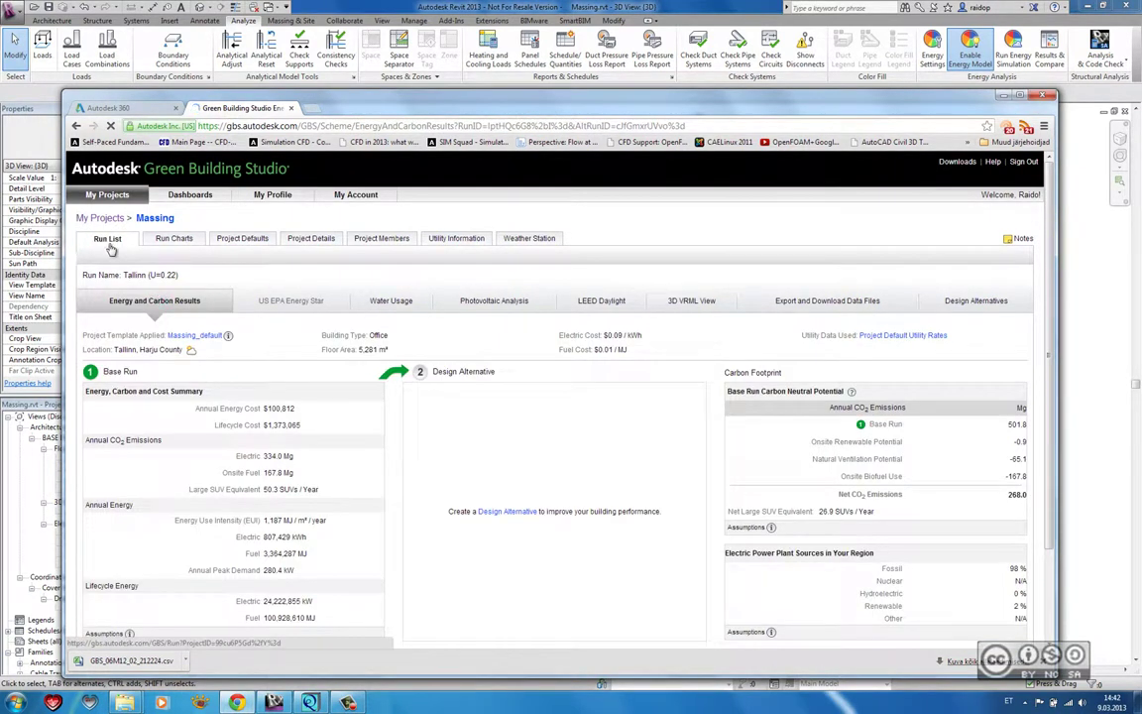
# Step: Go back to the Massing project's Run List showing the Tallinn (U=0.22) base run
pyautogui.click(108, 242)
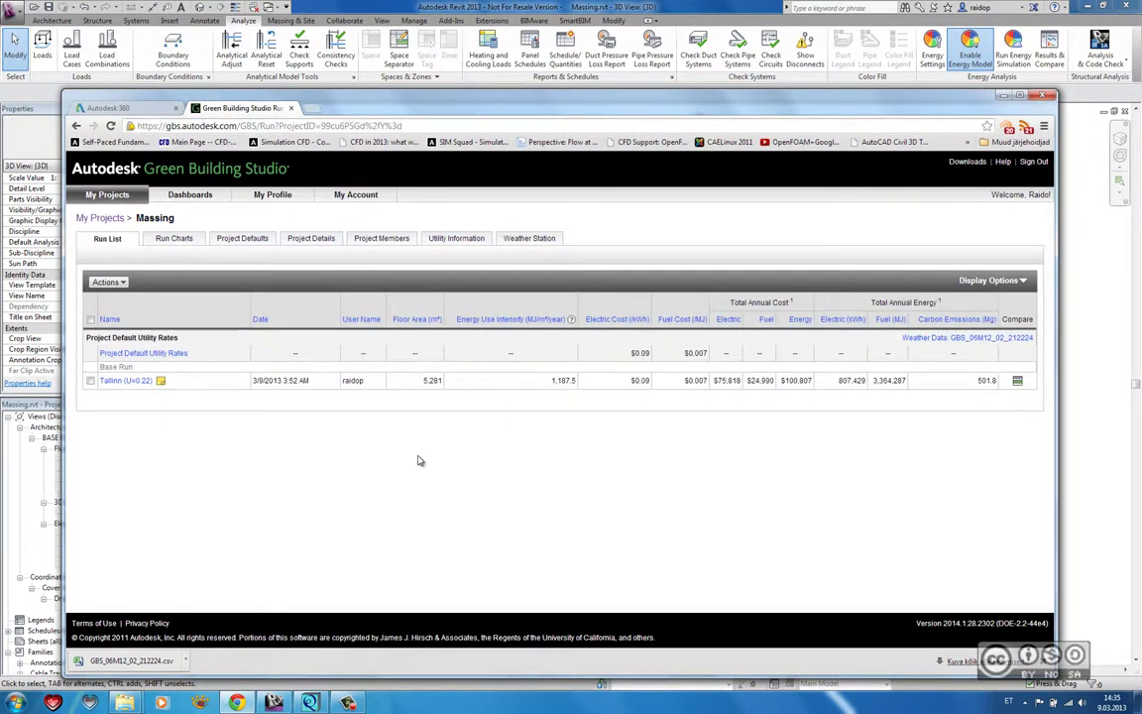